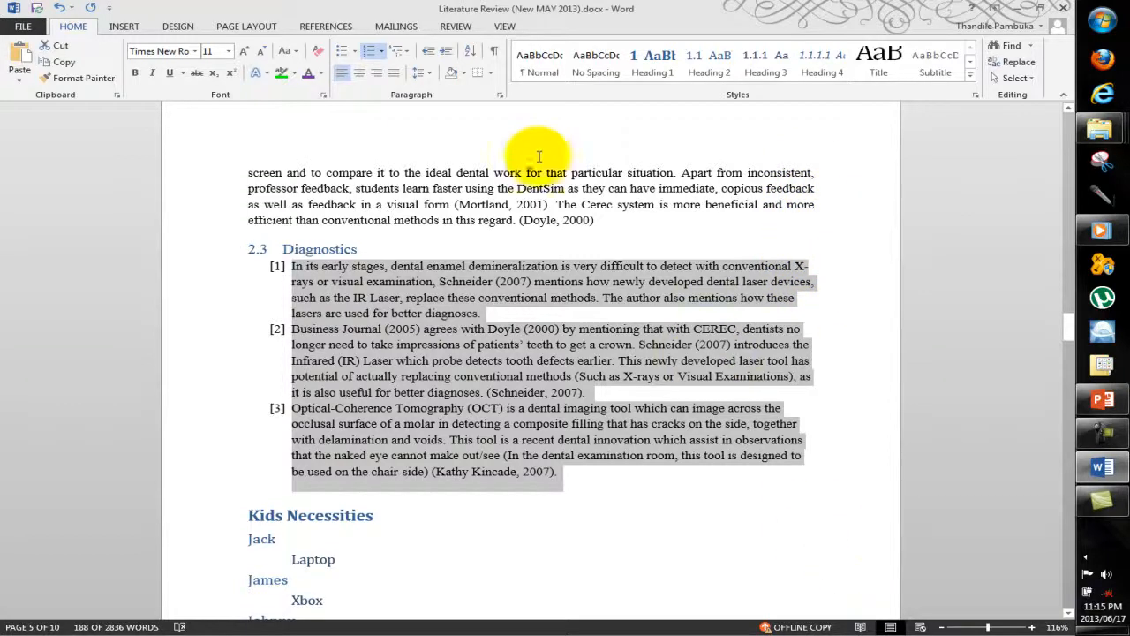
# Try centred and right alignment on the three numbered paragraphs under Diagnostics and finally justify them.
pyautogui.click(361, 74)
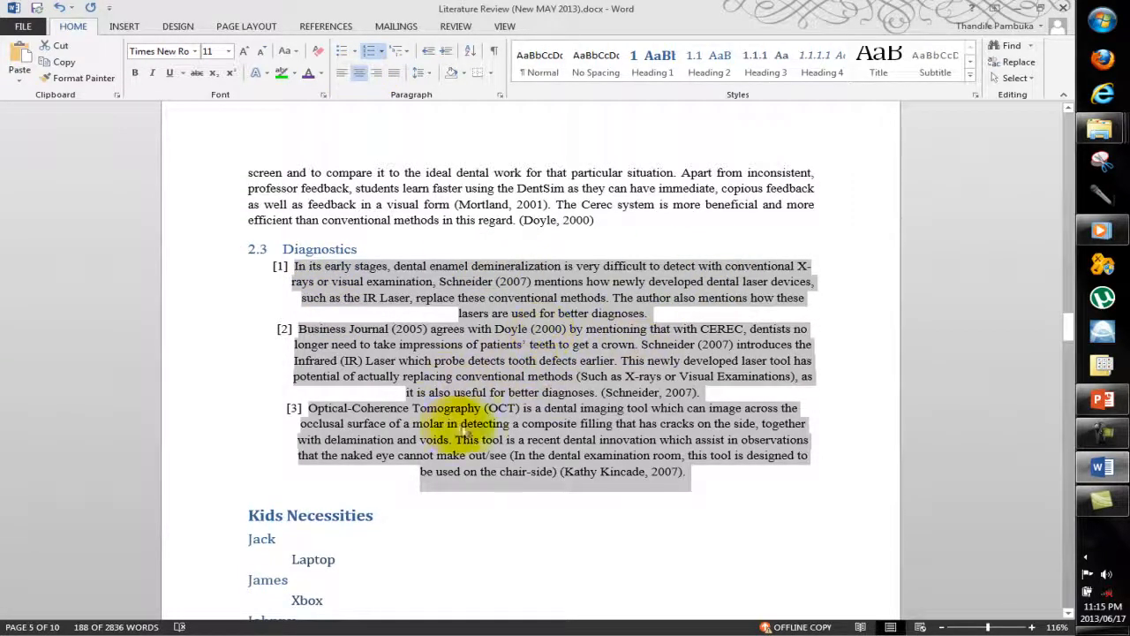
pyautogui.click(378, 80)
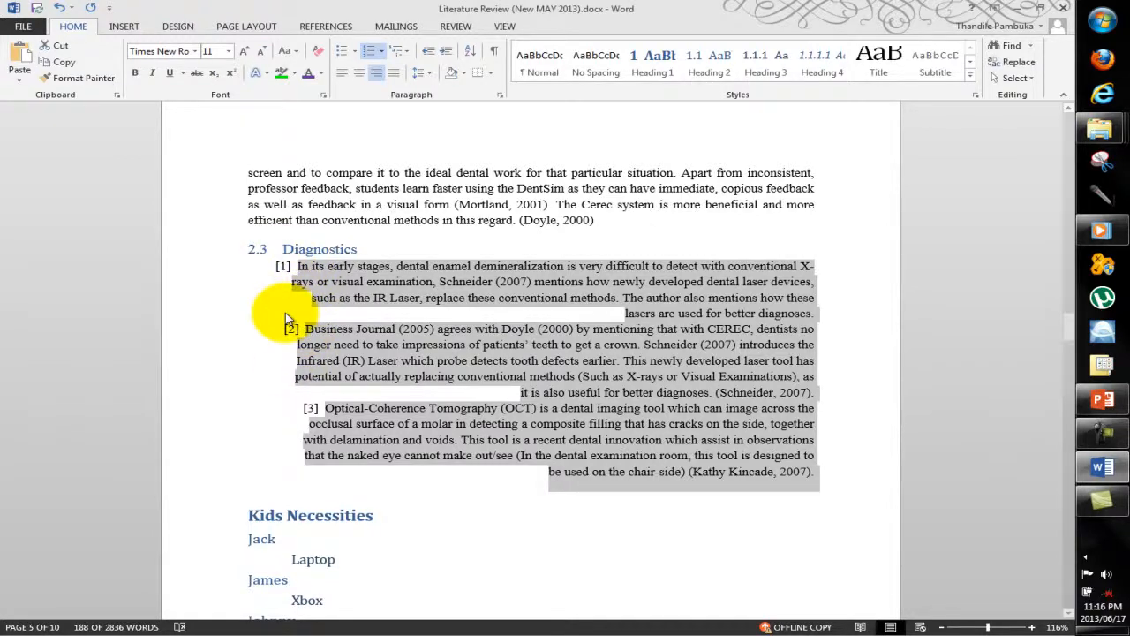
pyautogui.click(394, 75)
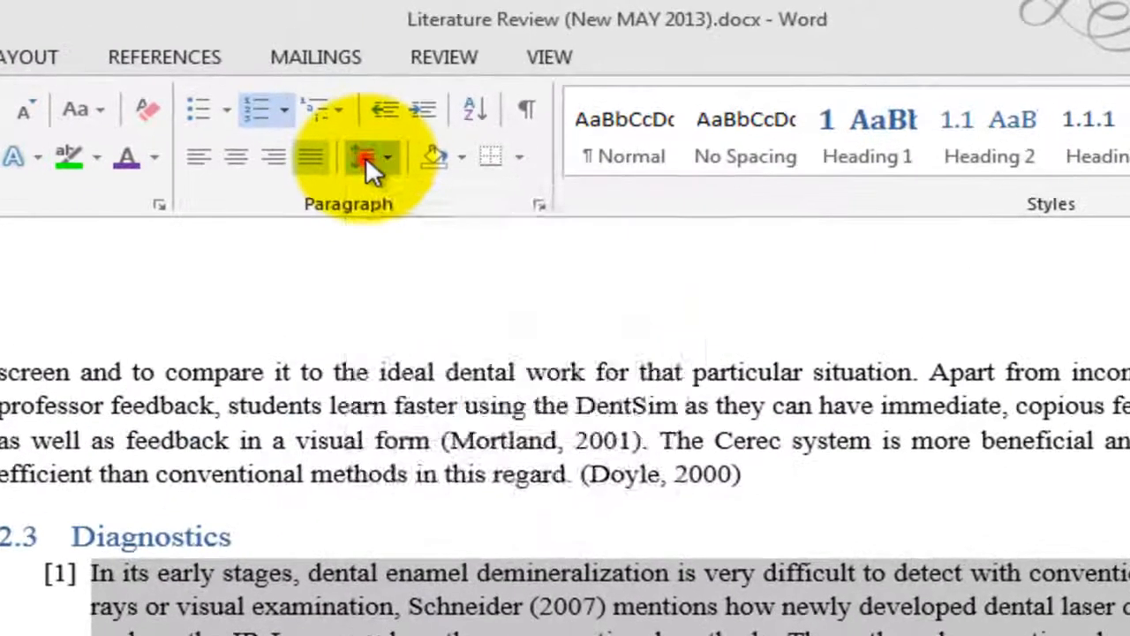
# Examine the line spacing presets and the alignment, outline level, indentation and spacing options for the Diagnostics paragraphs.
pyautogui.click(419, 72)
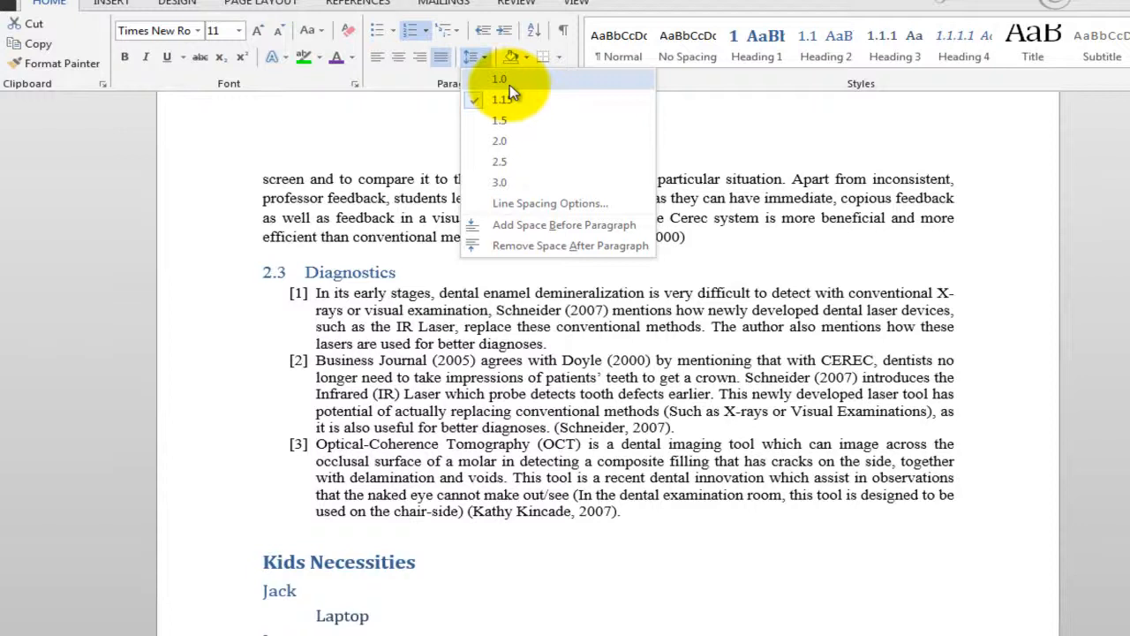
pyautogui.click(507, 203)
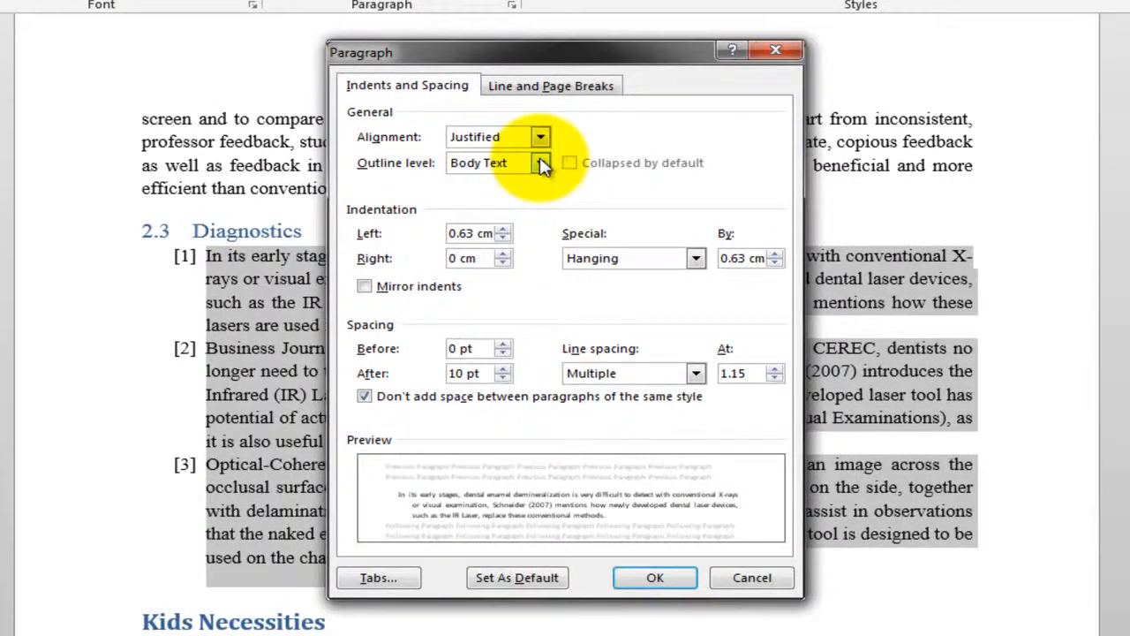
pyautogui.click(542, 164)
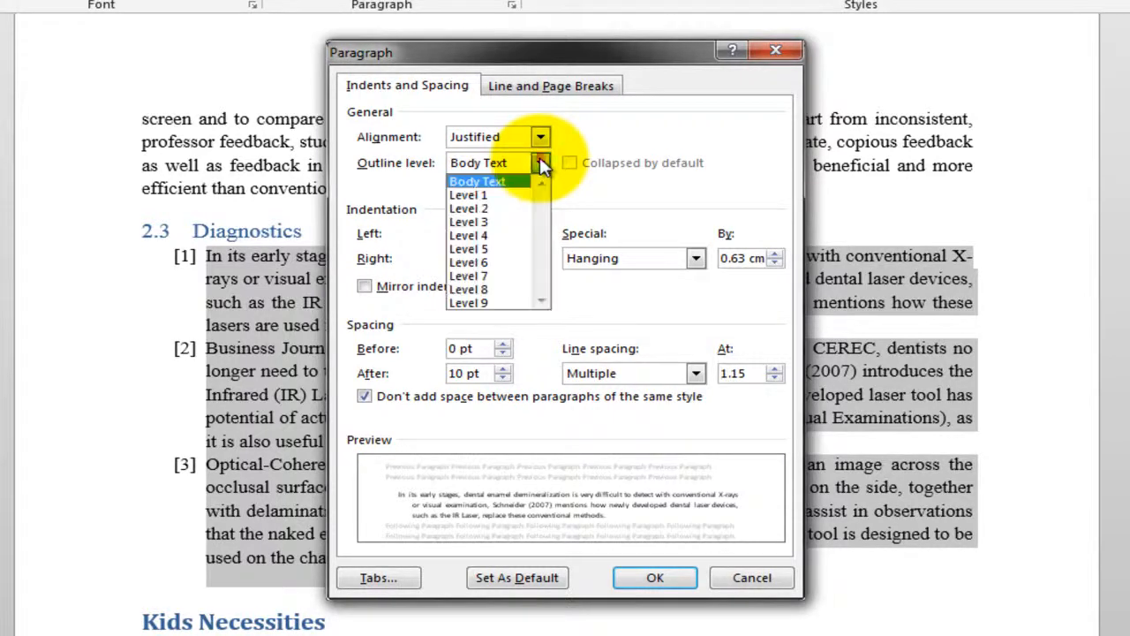
pyautogui.click(537, 139)
pyautogui.click(534, 138)
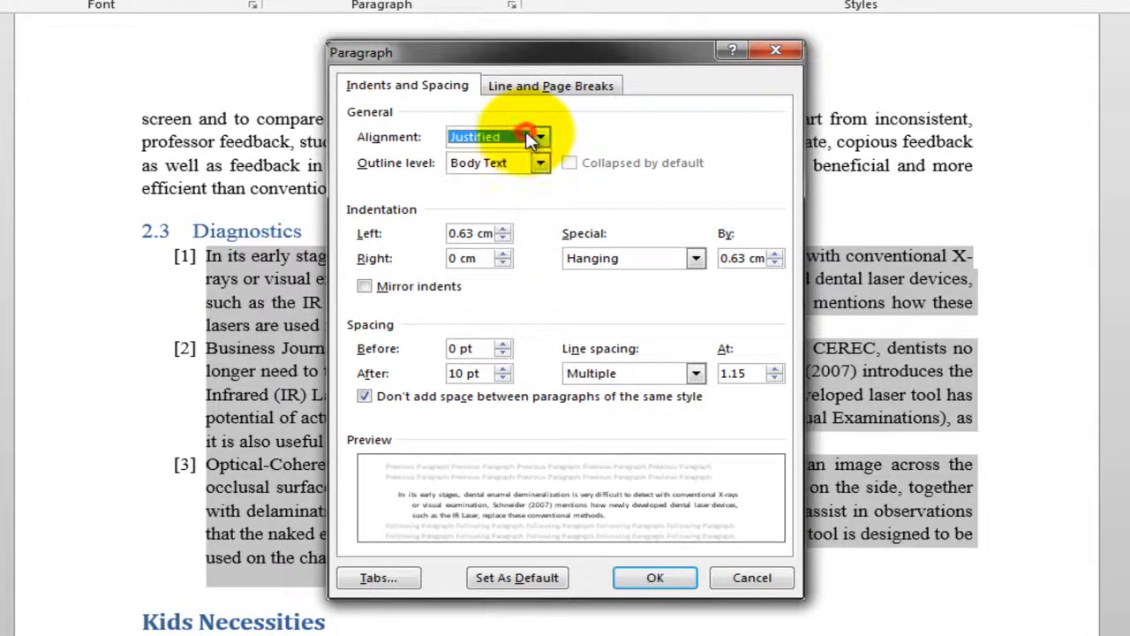
pyautogui.click(549, 85)
pyautogui.click(438, 89)
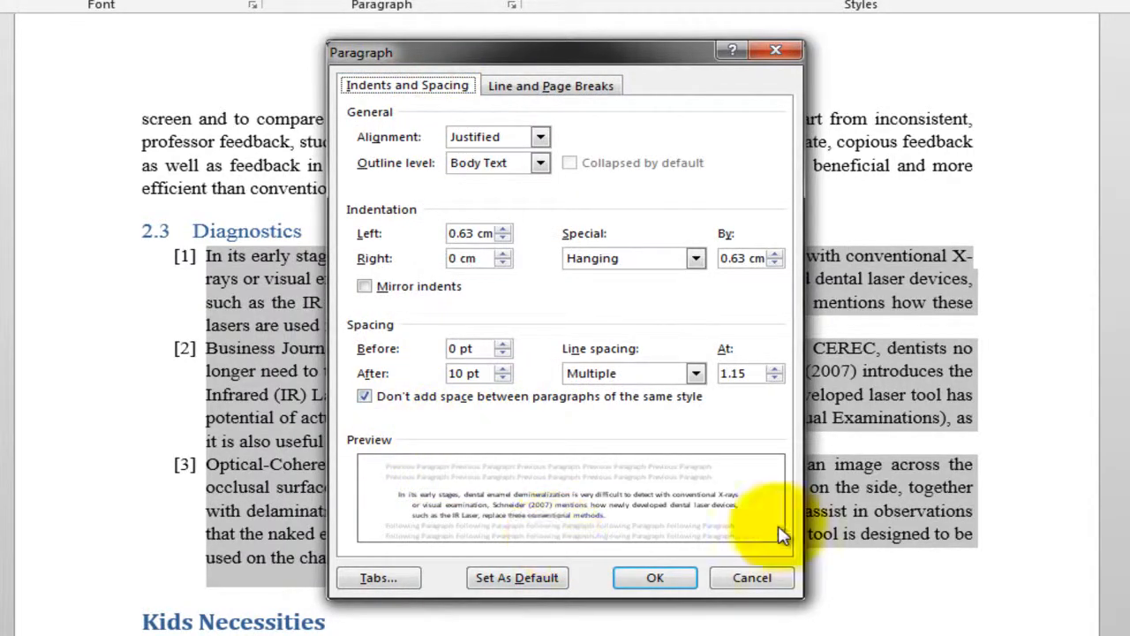
pyautogui.click(765, 580)
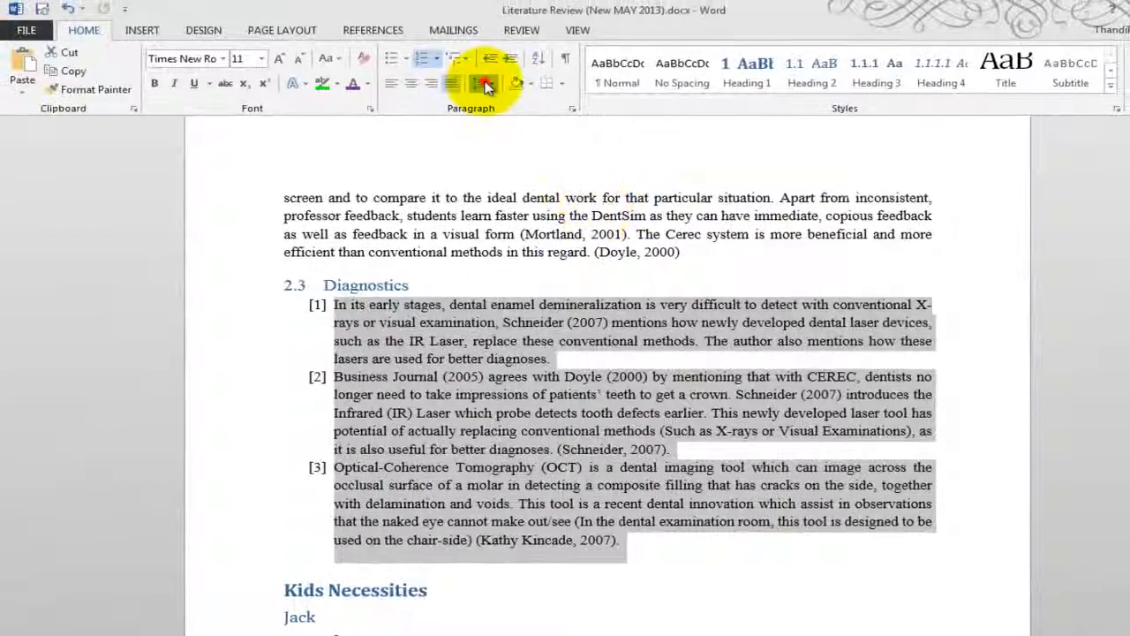
pyautogui.click(485, 84)
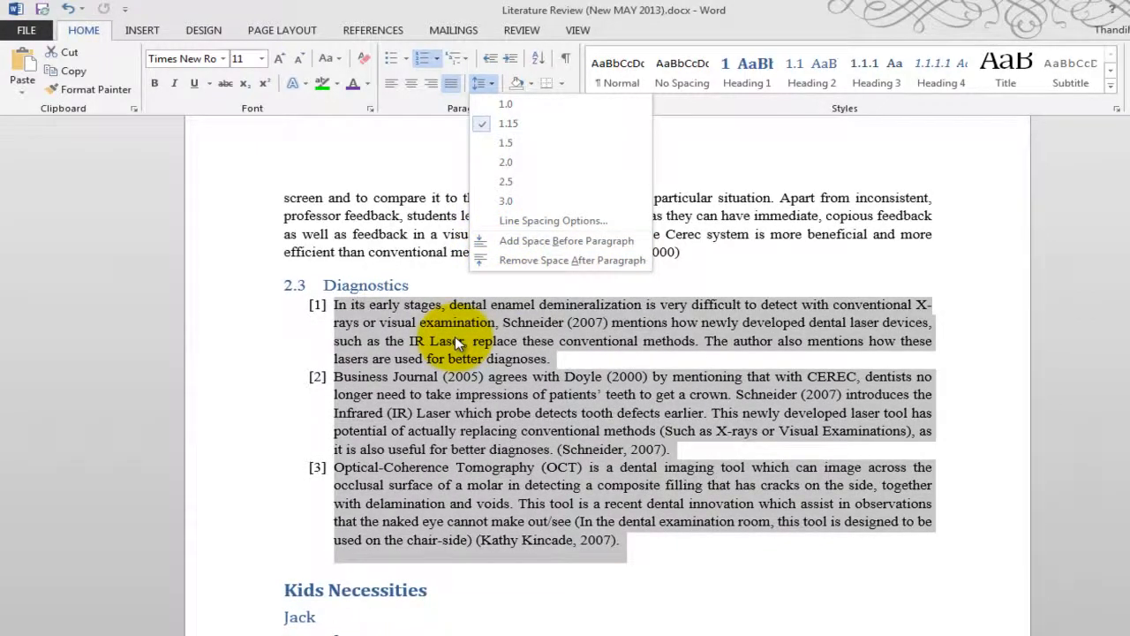
pyautogui.click(450, 394)
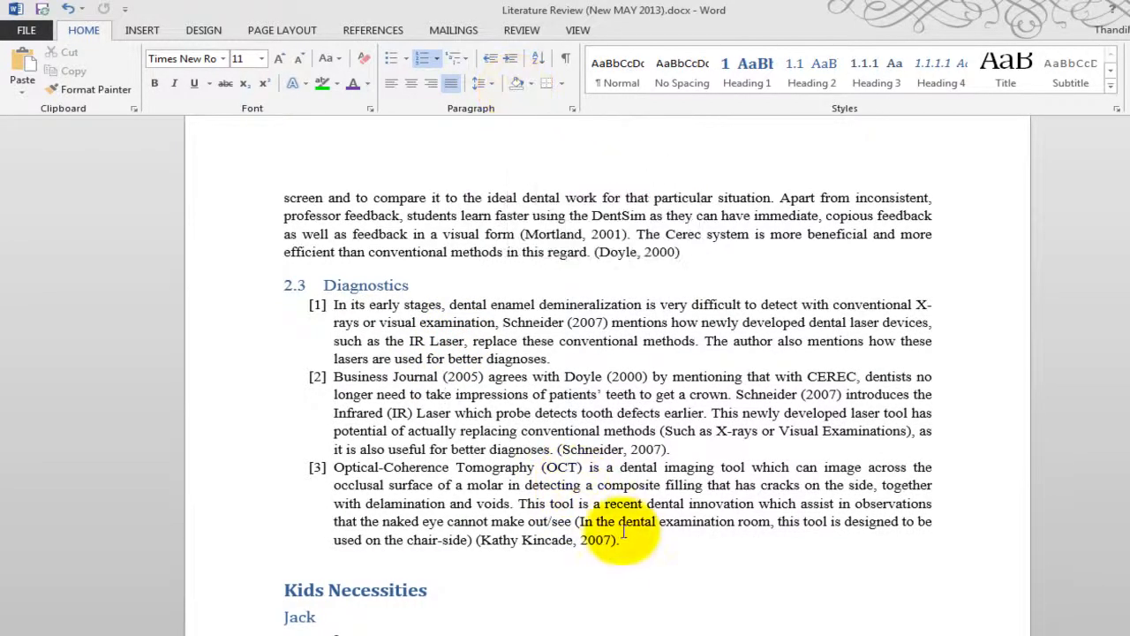
# Shade the first numbered paragraph under Diagnostics with a tan theme colour.
pyautogui.moveTo(625, 539)
pyautogui.mouseDown()
pyautogui.moveTo(357, 395)
pyautogui.moveTo(295, 287)
pyautogui.moveTo(349, 308)
pyautogui.mouseUp()
pyautogui.click(556, 359)
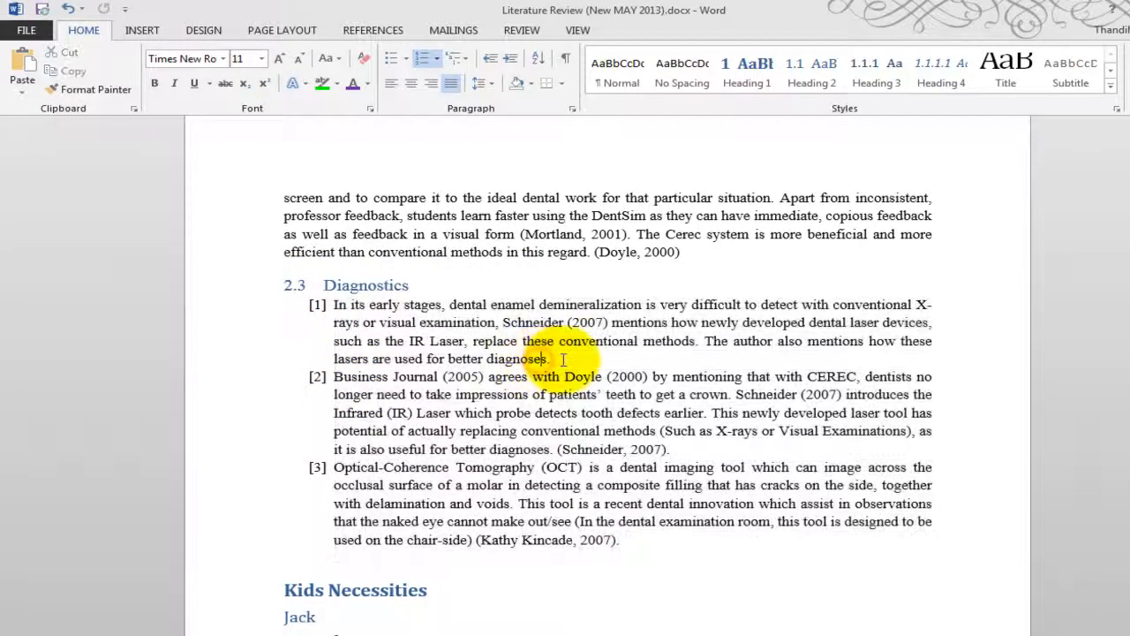
pyautogui.moveTo(462, 334); pyautogui.dragTo(300, 304)
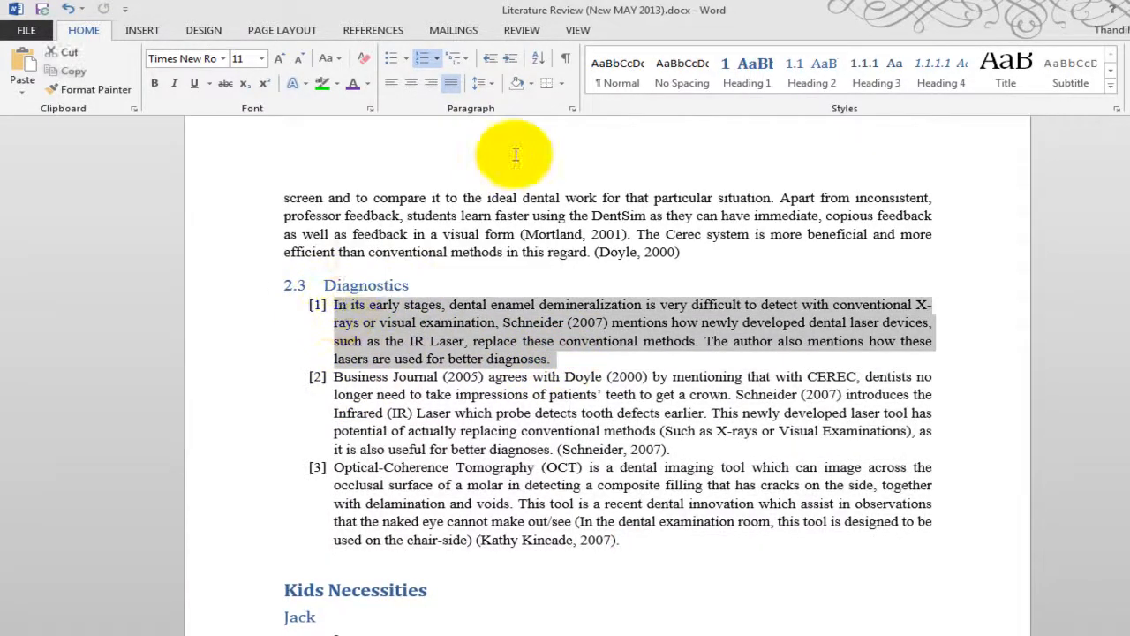
pyautogui.click(530, 83)
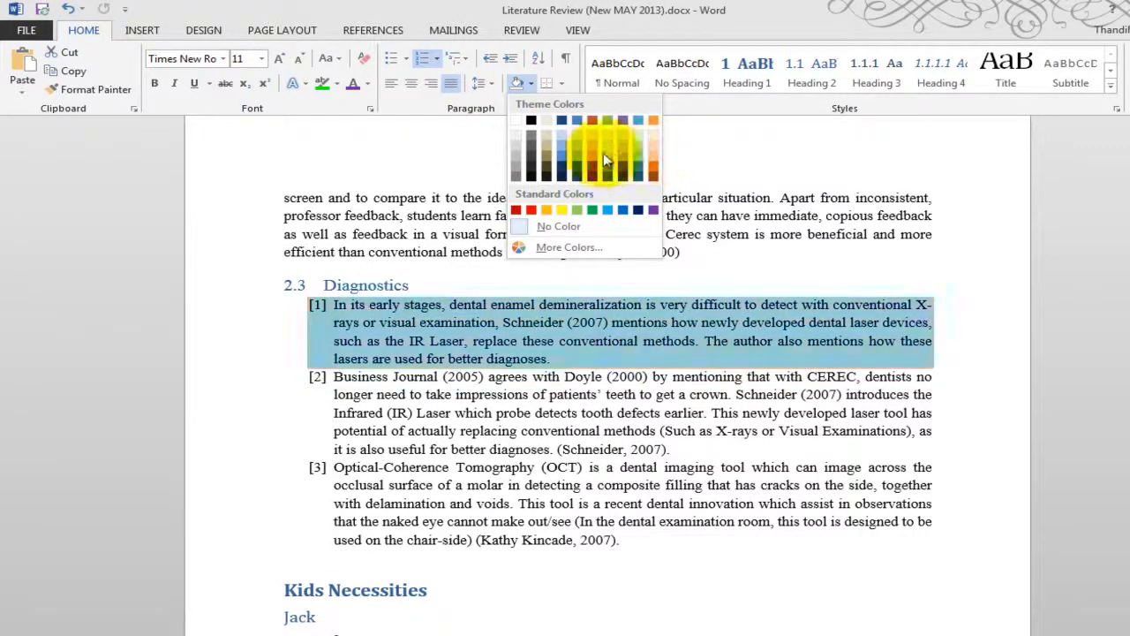
pyautogui.click(545, 142)
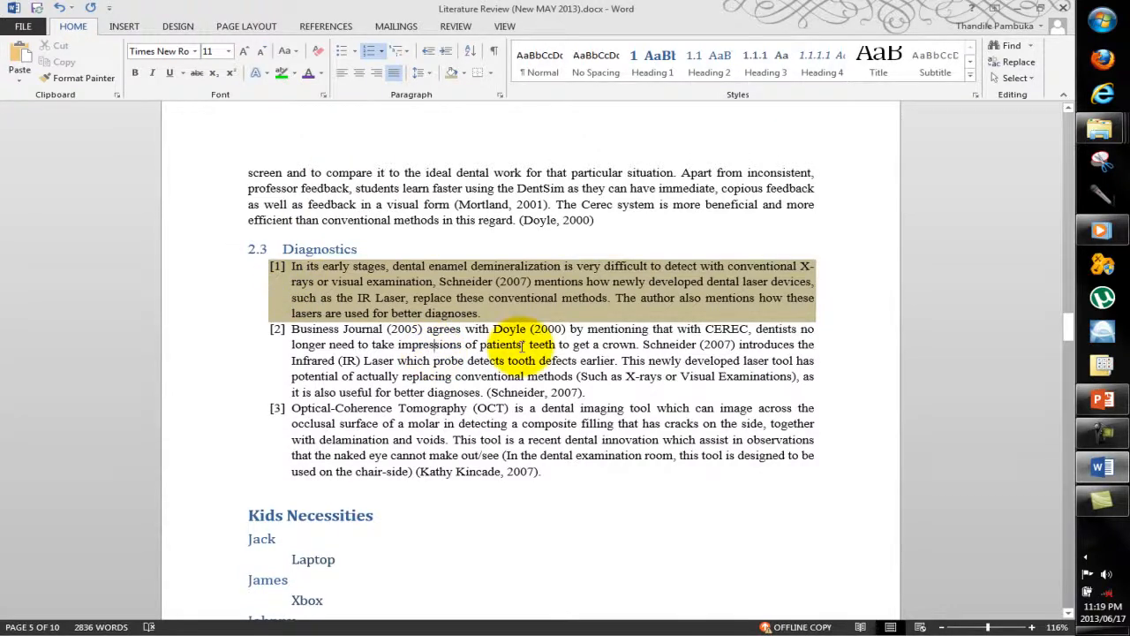
# Shade the second and third numbered paragraphs under Diagnostics with the same tan colour.
pyautogui.moveTo(586, 392); pyautogui.dragTo(265, 339)
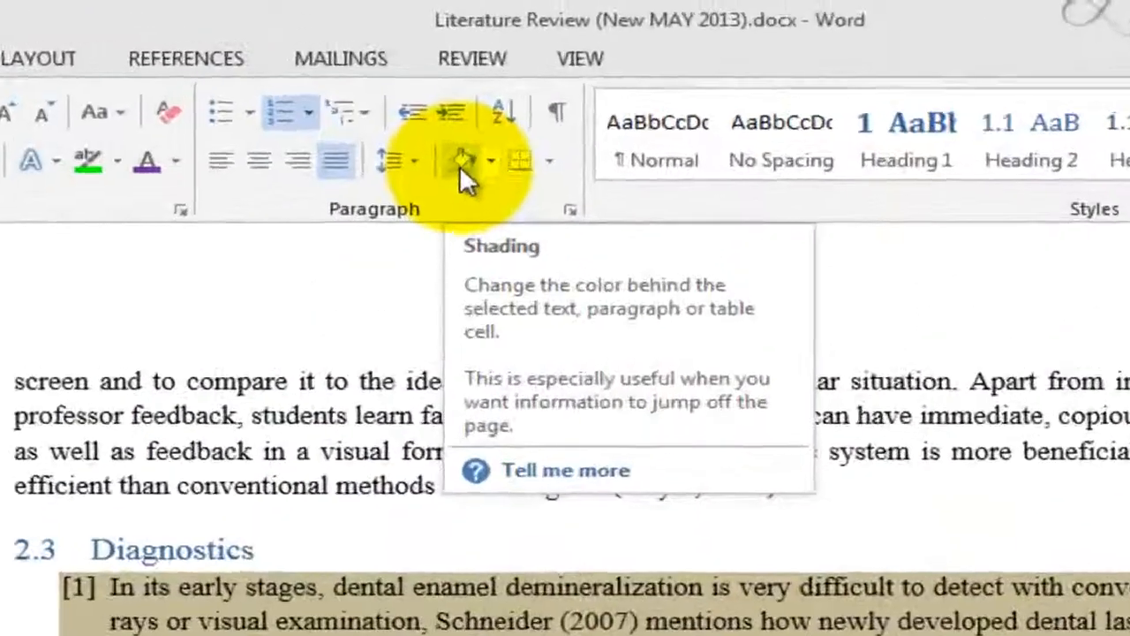
pyautogui.click(452, 77)
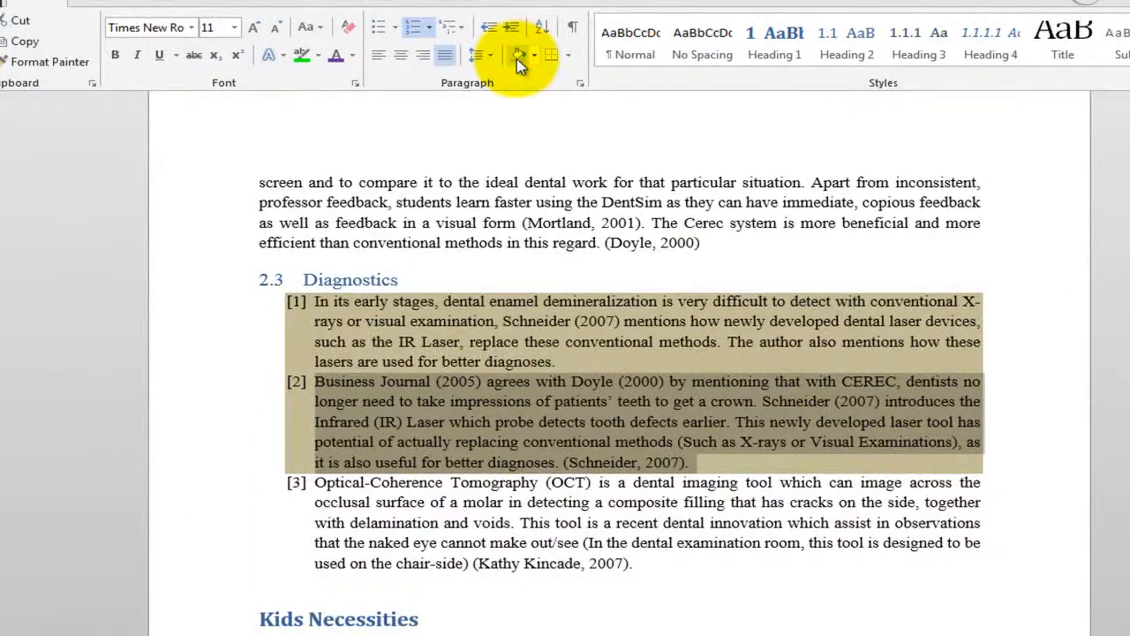
pyautogui.click(616, 576)
pyautogui.moveTo(653, 570); pyautogui.dragTo(353, 482)
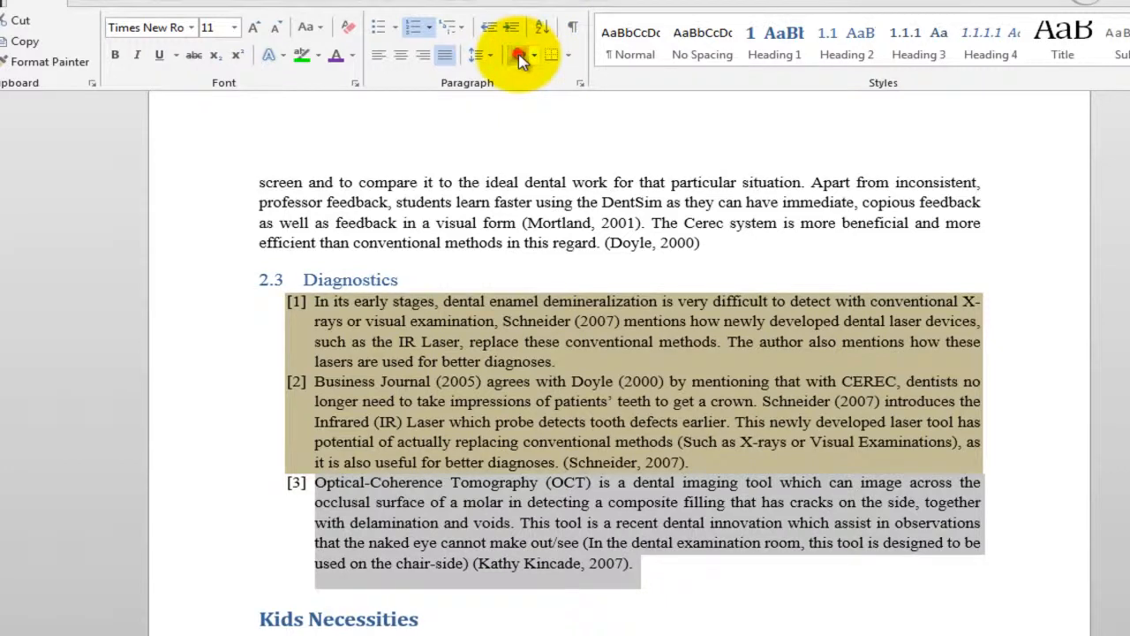
pyautogui.click(519, 56)
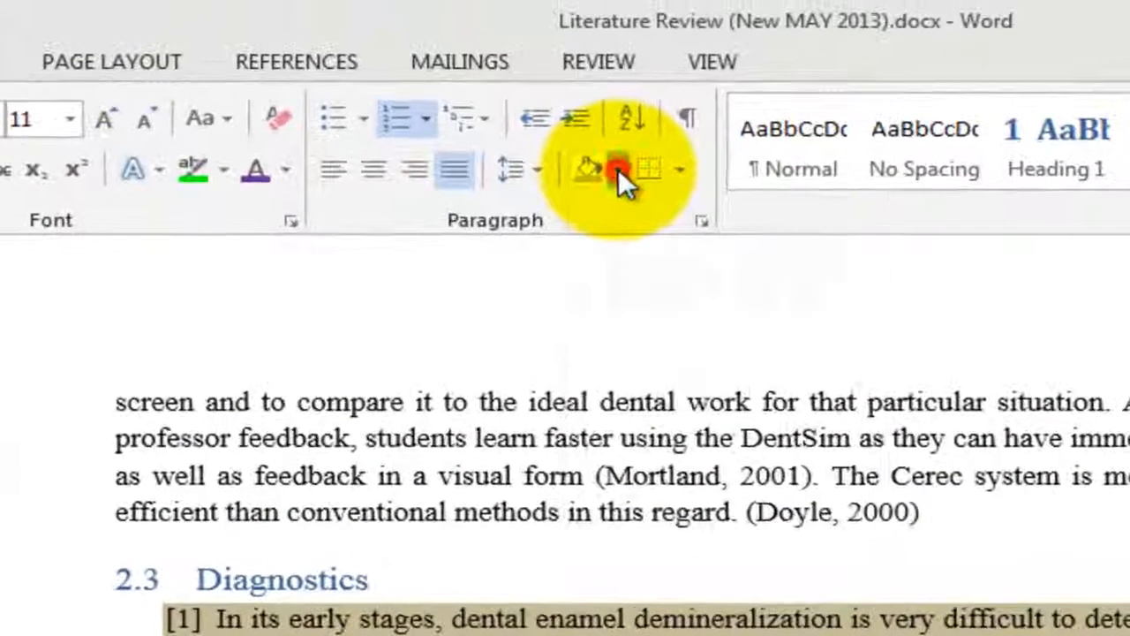
# Change the third numbered paragraph's shading to Black, Text 1, Lighter 50%.
pyautogui.click(618, 168)
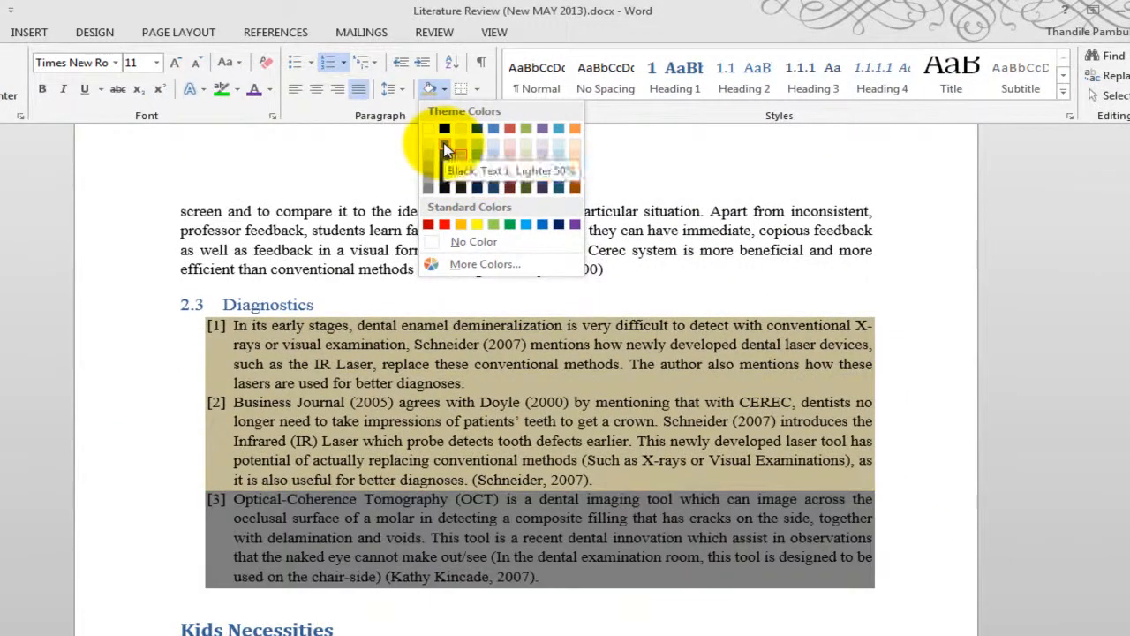
pyautogui.click(444, 150)
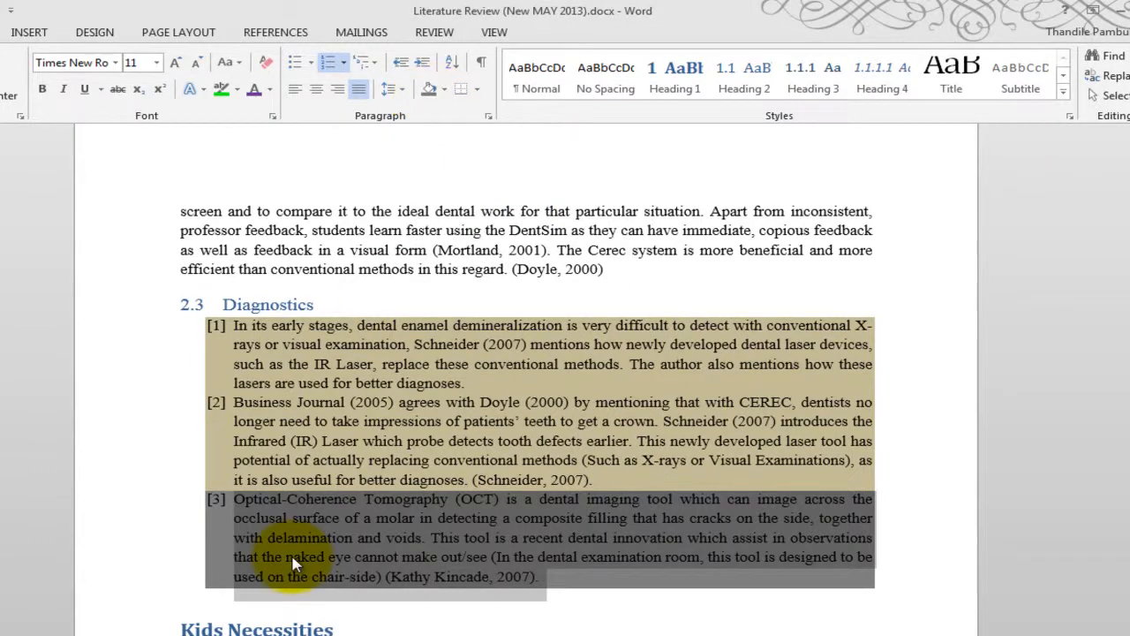
pyautogui.click(230, 543)
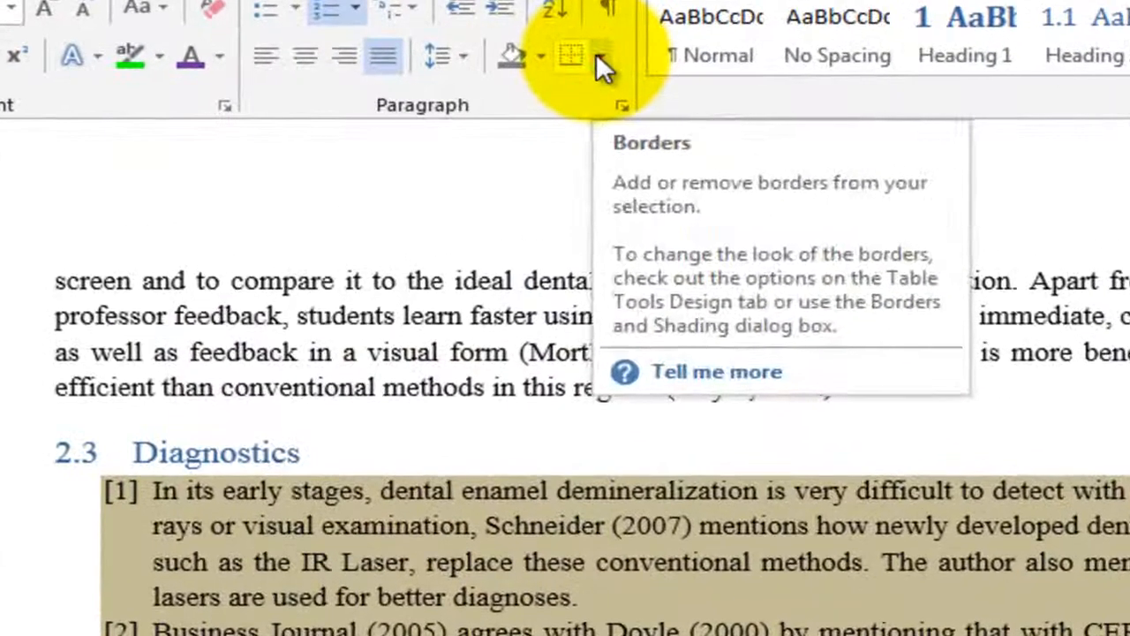
# Draw a single-cell table about 15.9 cm wide and 7.14 cm high directly under the Diagnostics heading.
pyautogui.click(578, 66)
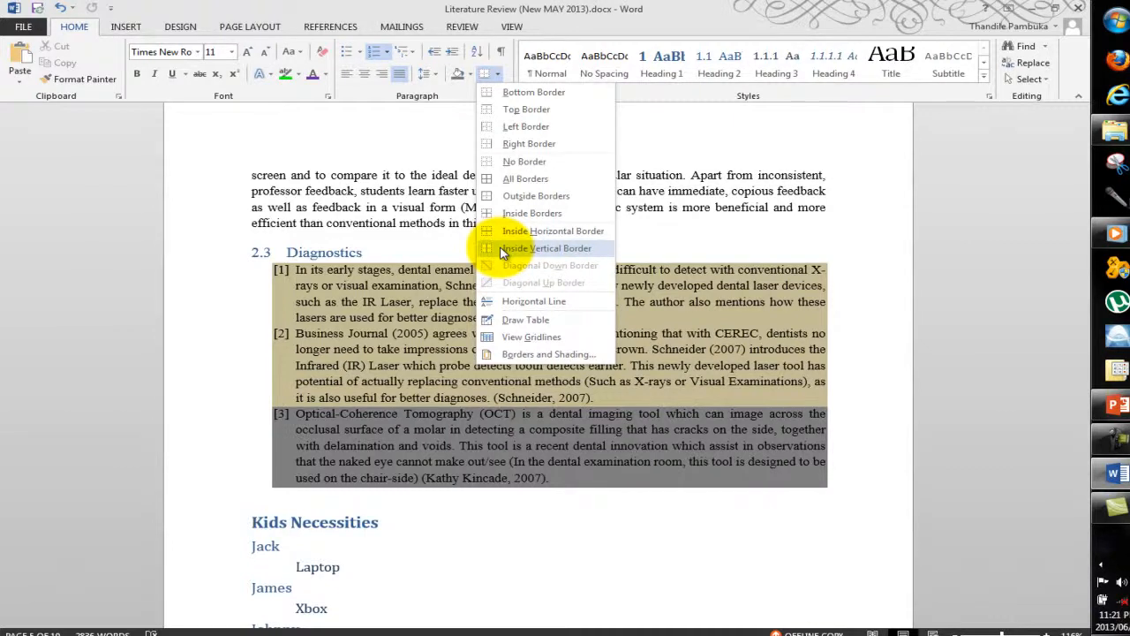
pyautogui.click(534, 320)
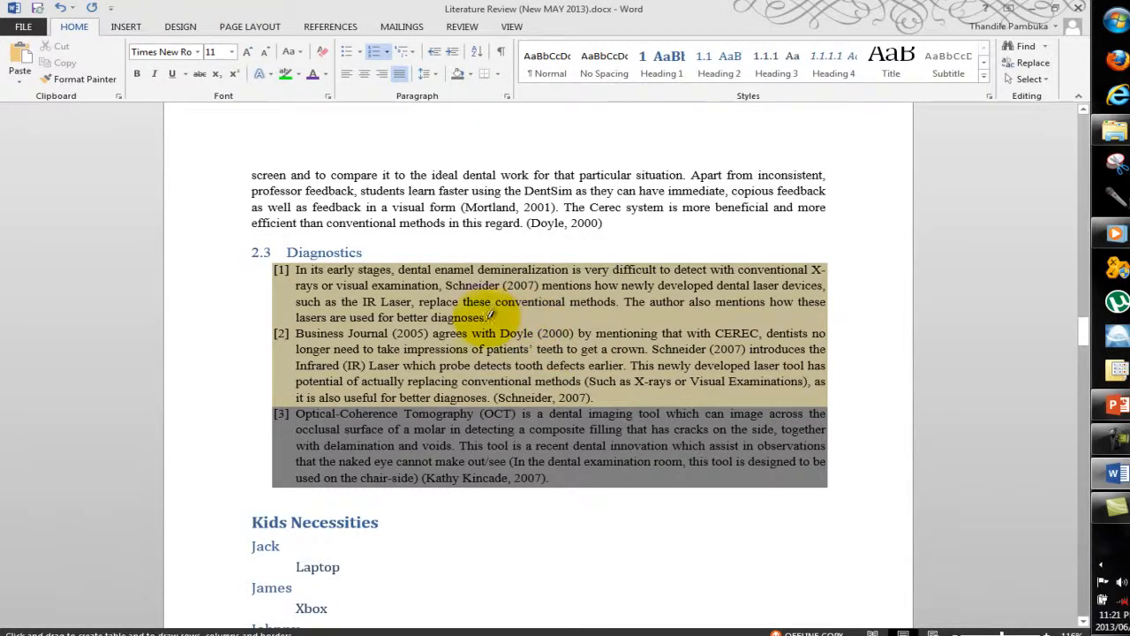
pyautogui.moveTo(276, 257)
pyautogui.mouseDown()
pyautogui.moveTo(256, 464)
pyautogui.moveTo(309, 481)
pyautogui.moveTo(569, 498)
pyautogui.moveTo(816, 534)
pyautogui.moveTo(862, 475)
pyautogui.moveTo(839, 481)
pyautogui.moveTo(841, 494)
pyautogui.moveTo(833, 487)
pyautogui.mouseUp()
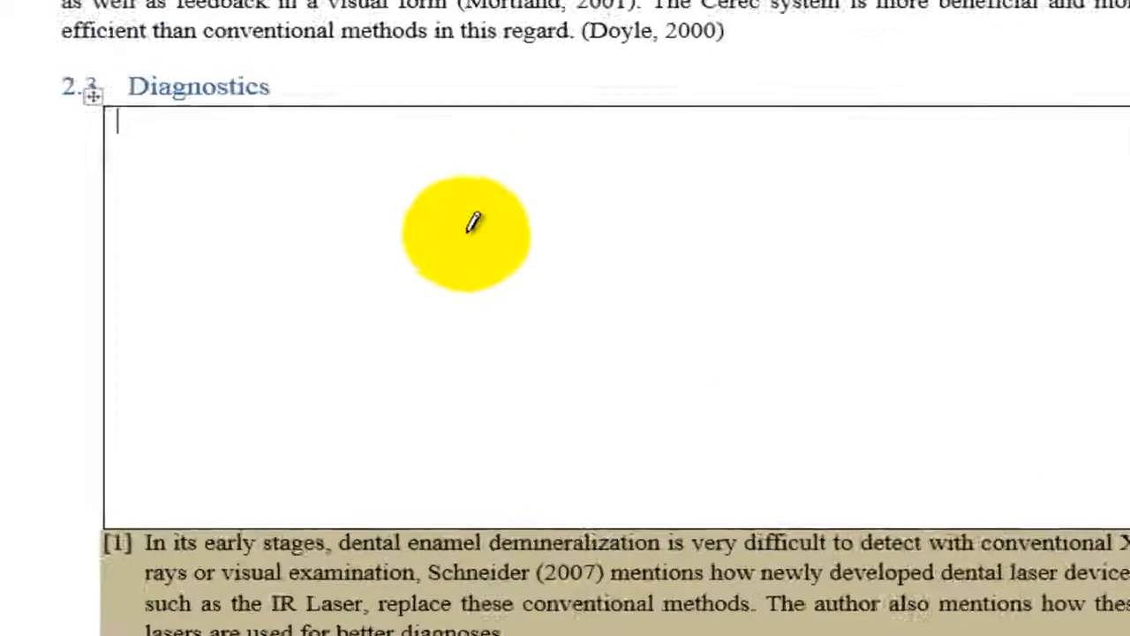
# Draw a smaller nested table inside the drawn cell and divide it into three columns and two rows.
pyautogui.moveTo(466, 327)
pyautogui.mouseDown()
pyautogui.moveTo(520, 334)
pyautogui.moveTo(568, 322)
pyautogui.moveTo(687, 381)
pyautogui.mouseUp()
pyautogui.moveTo(945, 314); pyautogui.dragTo(959, 346)
pyautogui.moveTo(665, 316); pyautogui.dragTo(665, 392)
pyautogui.moveTo(780, 210); pyautogui.dragTo(788, 355)
pyautogui.moveTo(466, 280); pyautogui.dragTo(986, 303)
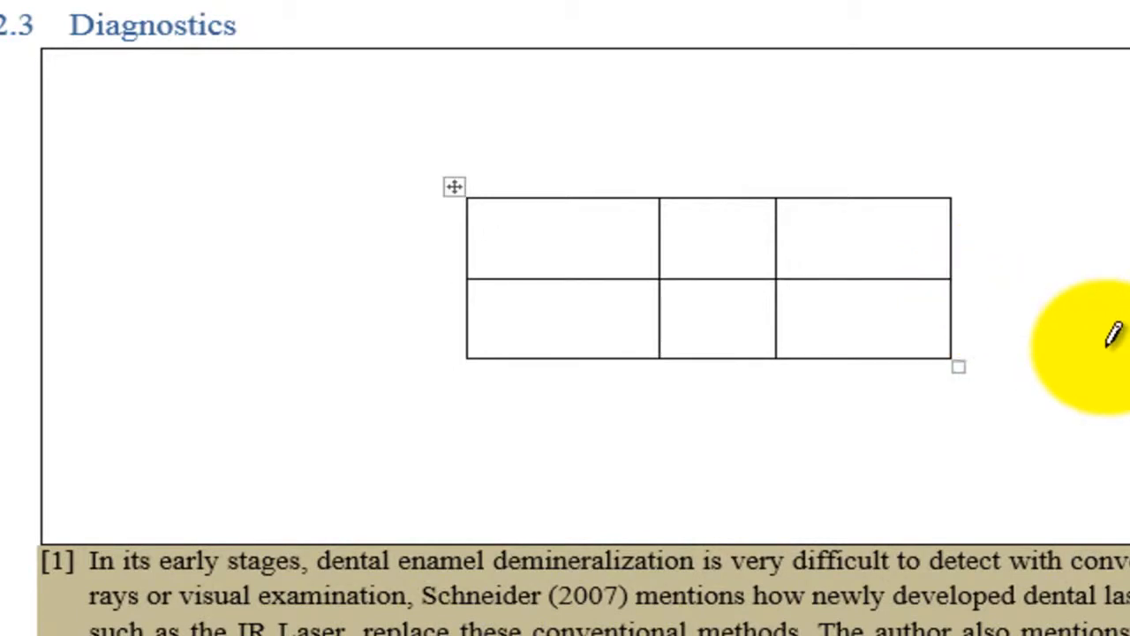
# Undo the drawn tables and the dark grey shading of the third numbered paragraph.
pyautogui.hotkey('ctrl', 'z')
pyautogui.hotkey('ctrl', 'z')
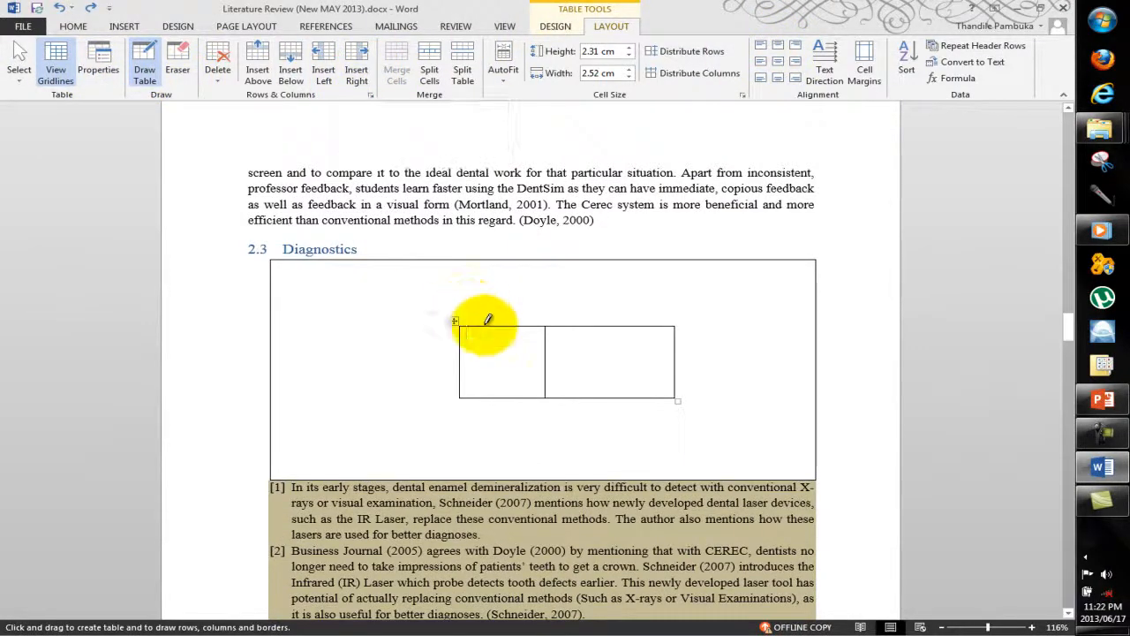
pyautogui.hotkey('ctrl', 'z')
pyautogui.hotkey('ctrl', 'z')
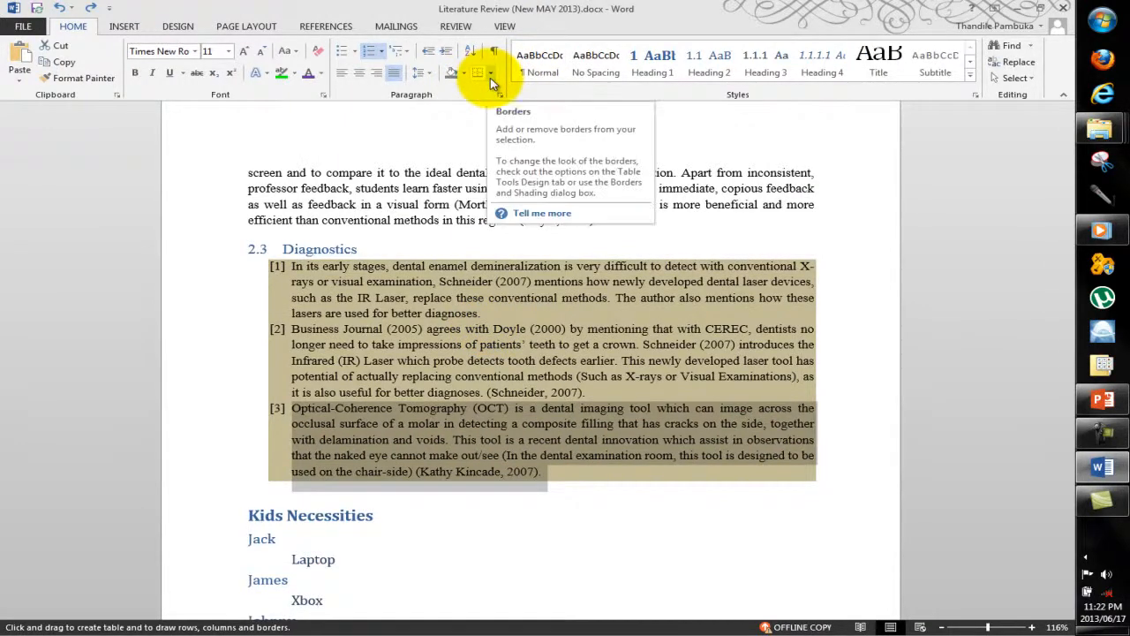
pyautogui.click(140, 26)
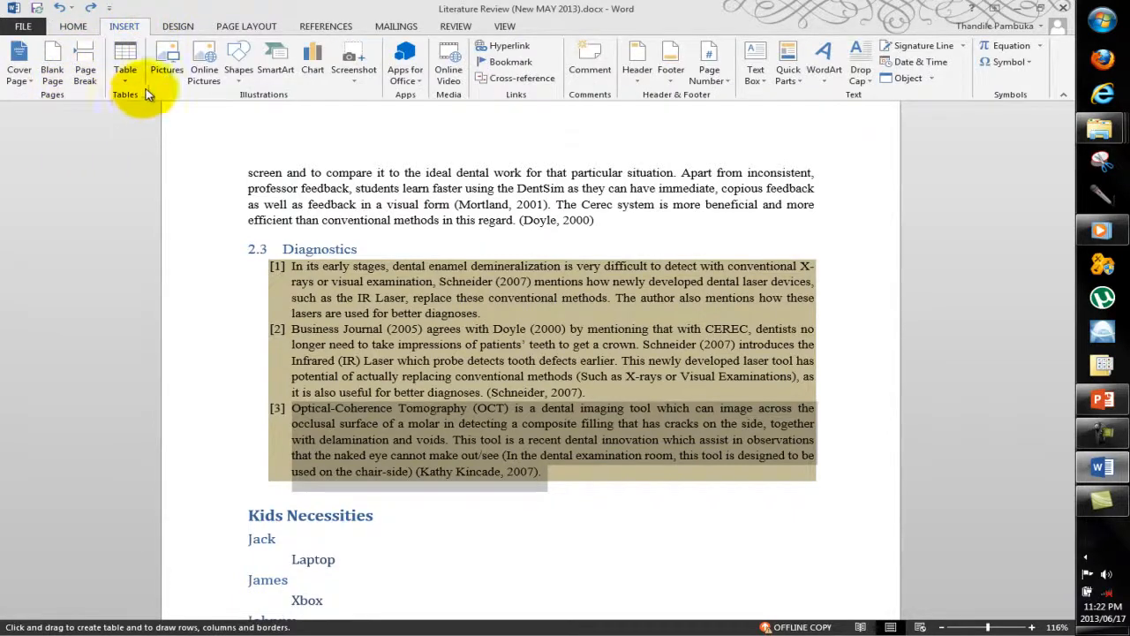
pyautogui.click(122, 74)
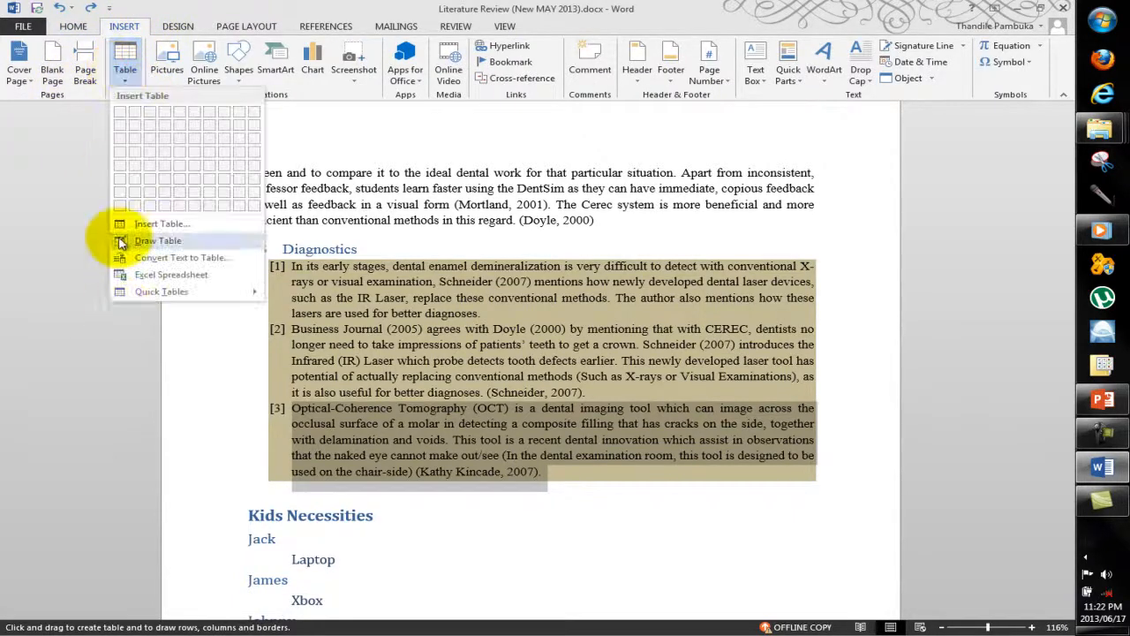
pyautogui.click(74, 28)
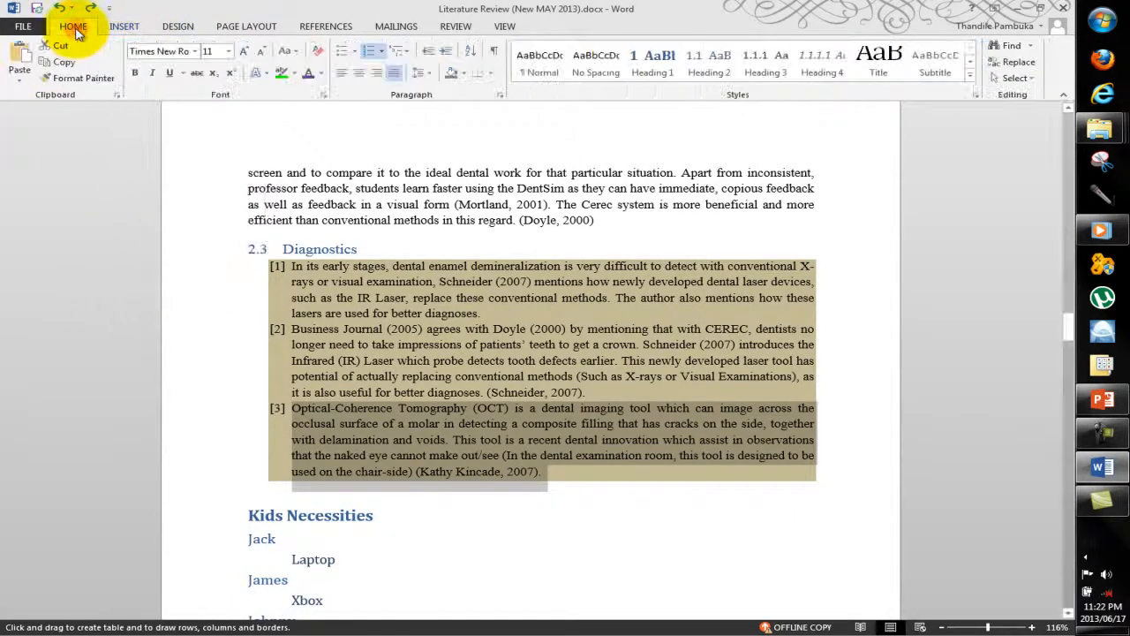
# Open the Borders and Shading settings for the third numbered paragraph and choose a Shadow border.
pyautogui.click(490, 74)
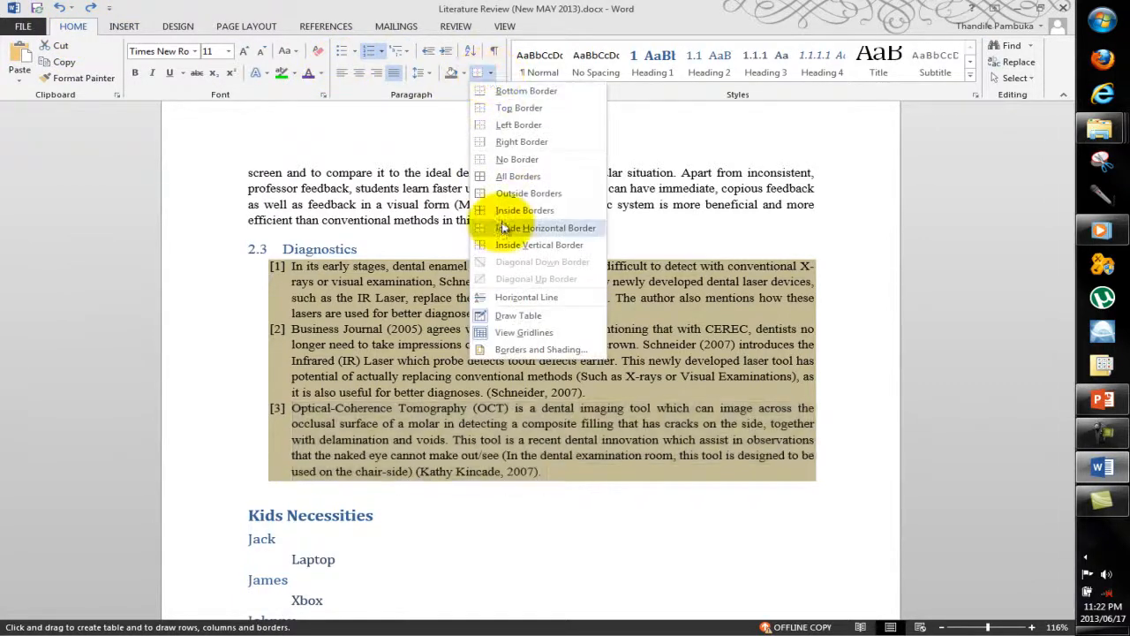
pyautogui.click(512, 351)
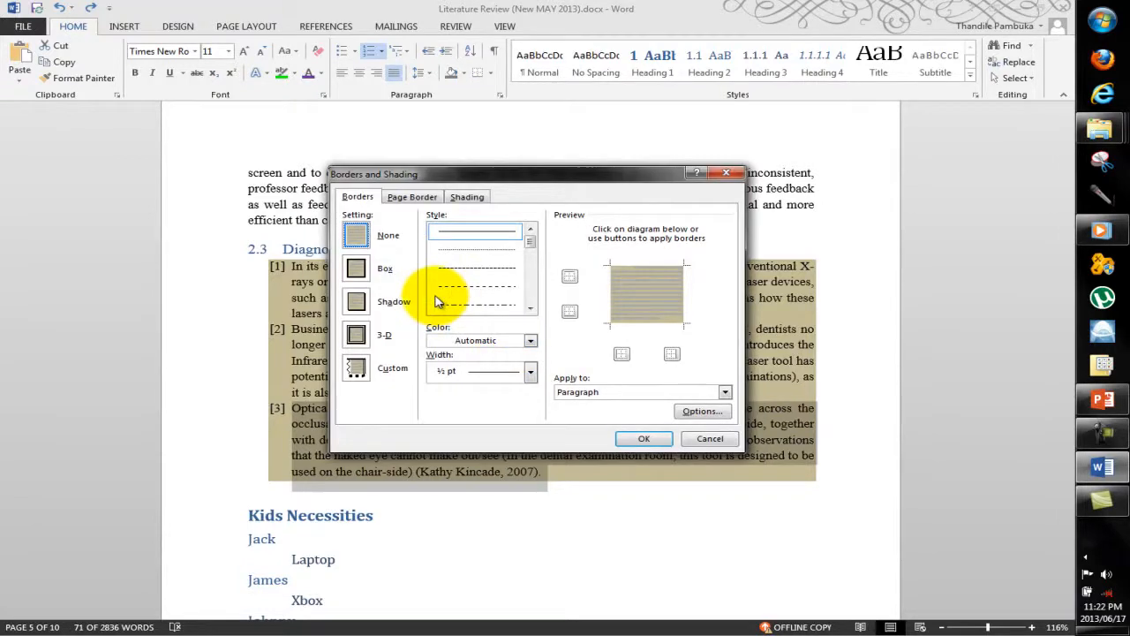
pyautogui.click(358, 268)
pyautogui.click(364, 301)
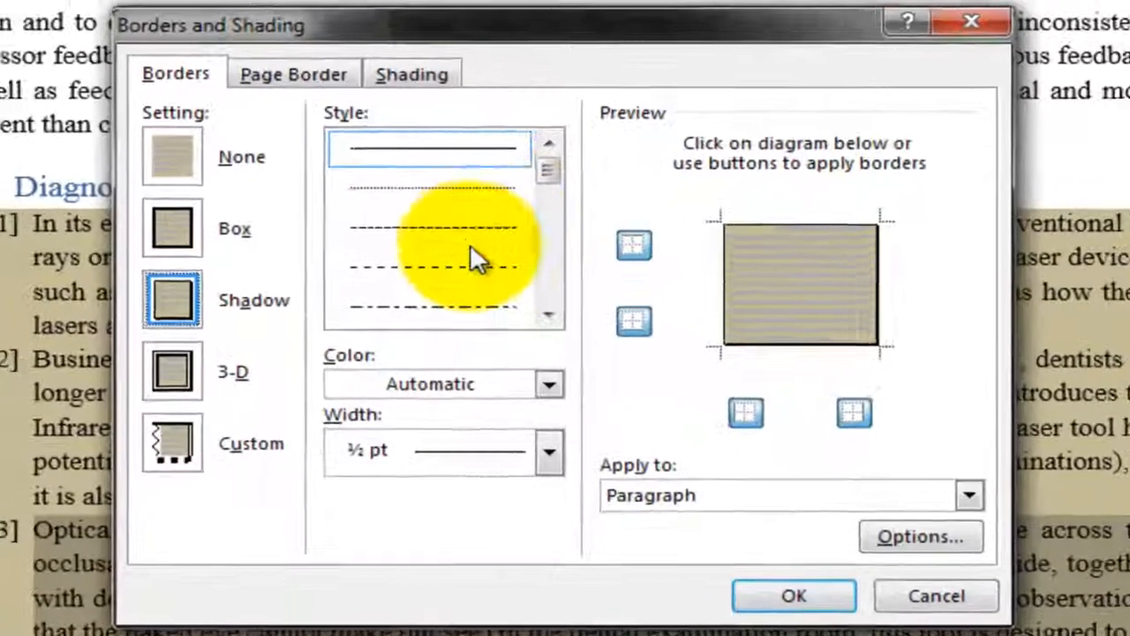
# Try several border line styles and settle on the 3 pt grey-and-black shaded line.
pyautogui.click(493, 274)
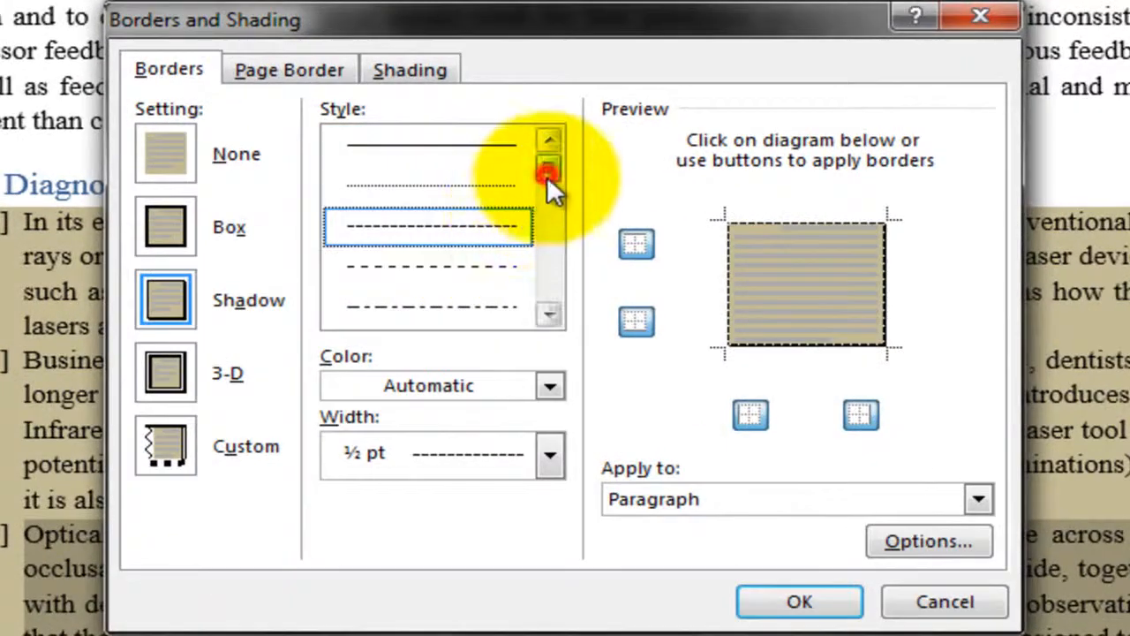
pyautogui.moveTo(547, 171); pyautogui.dragTo(545, 219)
pyautogui.scroll(1, 468, 238)
pyautogui.click(466, 223)
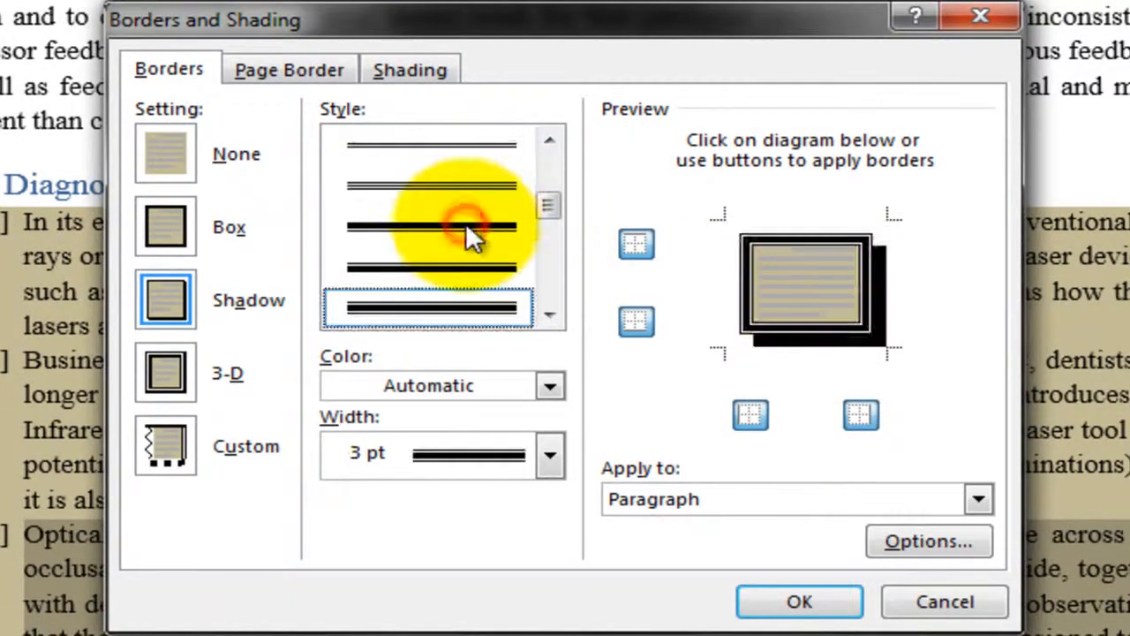
pyautogui.moveTo(536, 307); pyautogui.dragTo(536, 305)
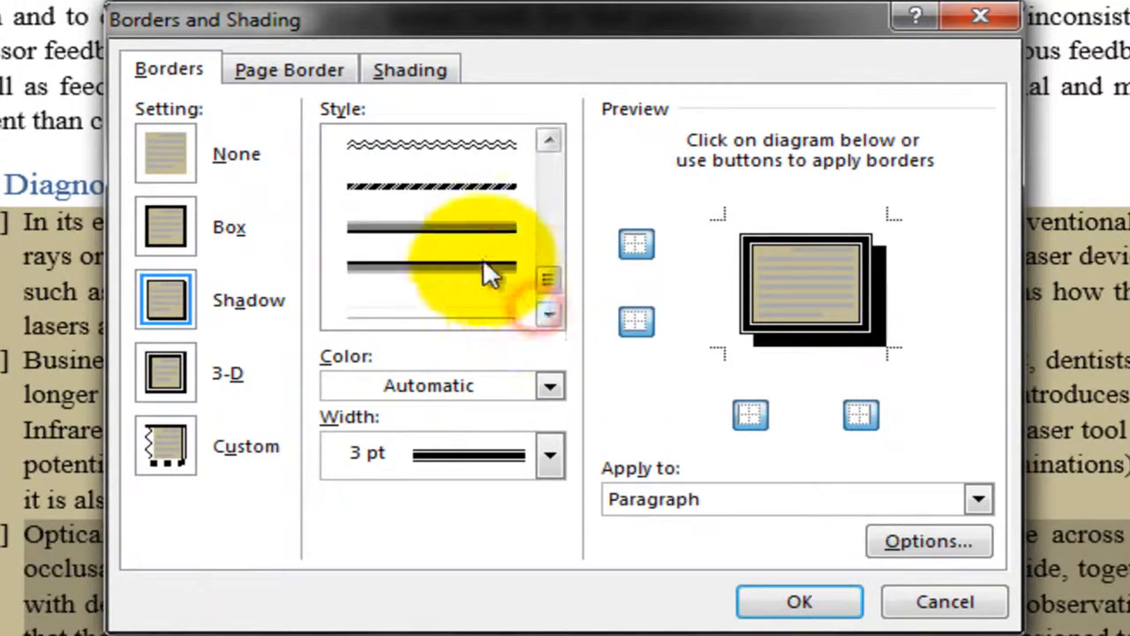
pyautogui.click(485, 259)
pyautogui.scroll(-2, 561, 265)
pyautogui.click(512, 272)
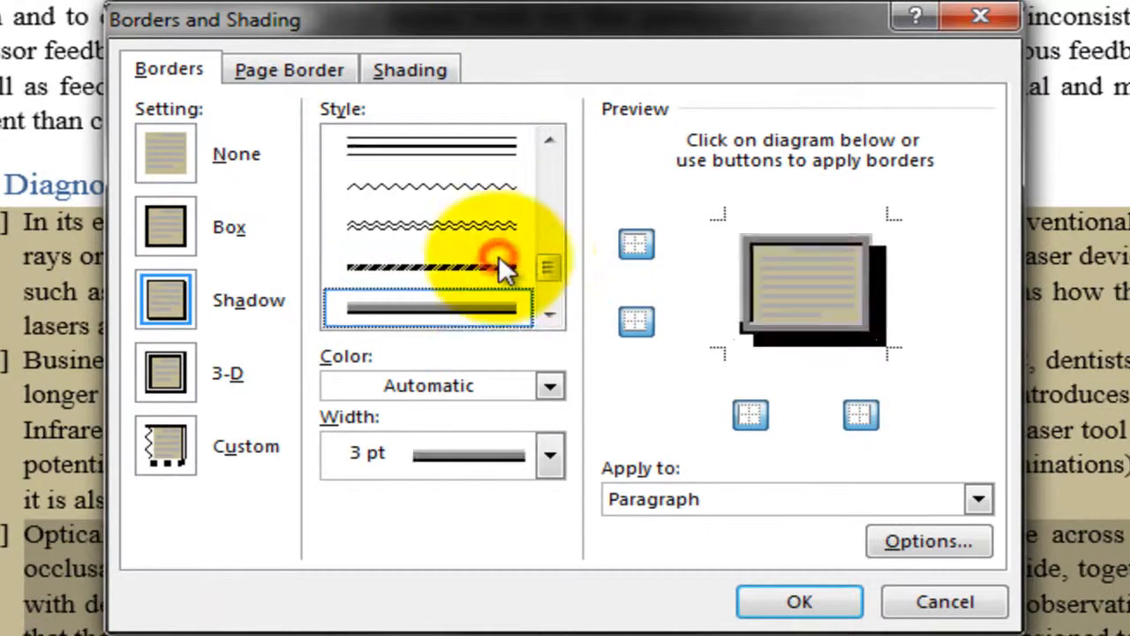
# Try the 3-D border setting and look at the available line widths and colors.
pyautogui.click(168, 364)
pyautogui.click(549, 454)
pyautogui.click(548, 454)
pyautogui.click(548, 388)
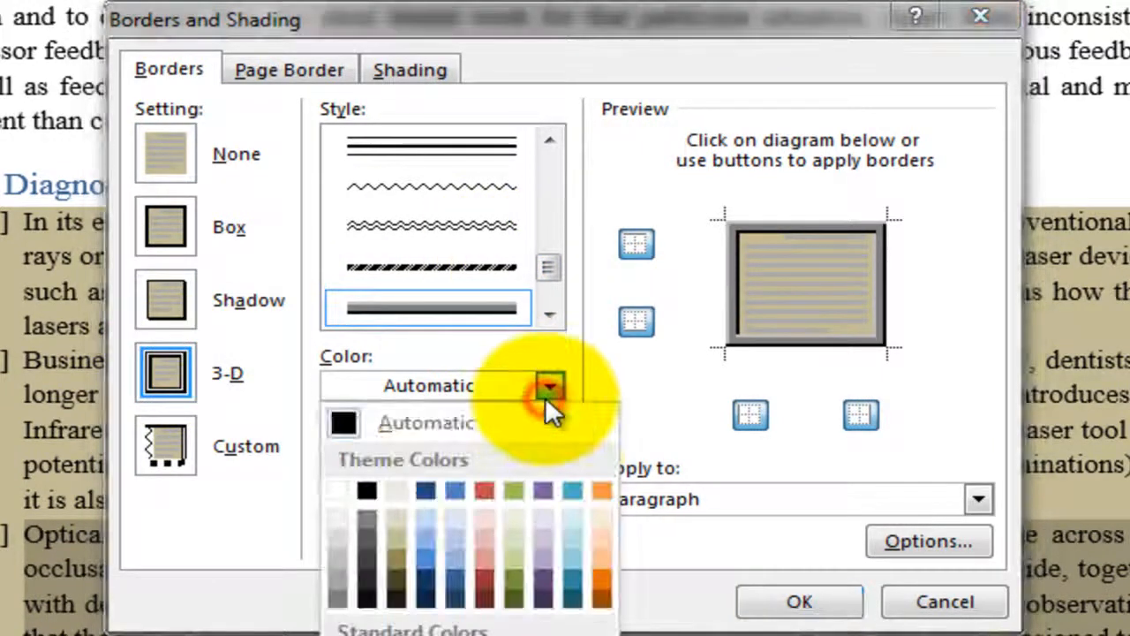
pyautogui.click(546, 389)
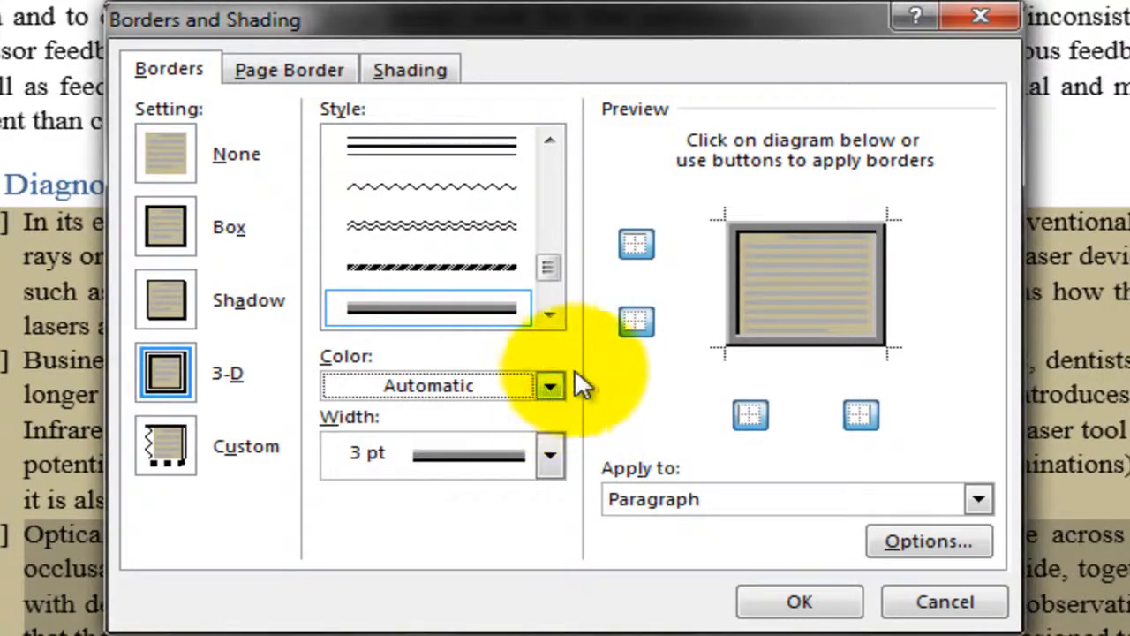
# Remove and restore the bottom, top, left and right edges of the border one at a time.
pyautogui.click(636, 323)
pyautogui.click(639, 323)
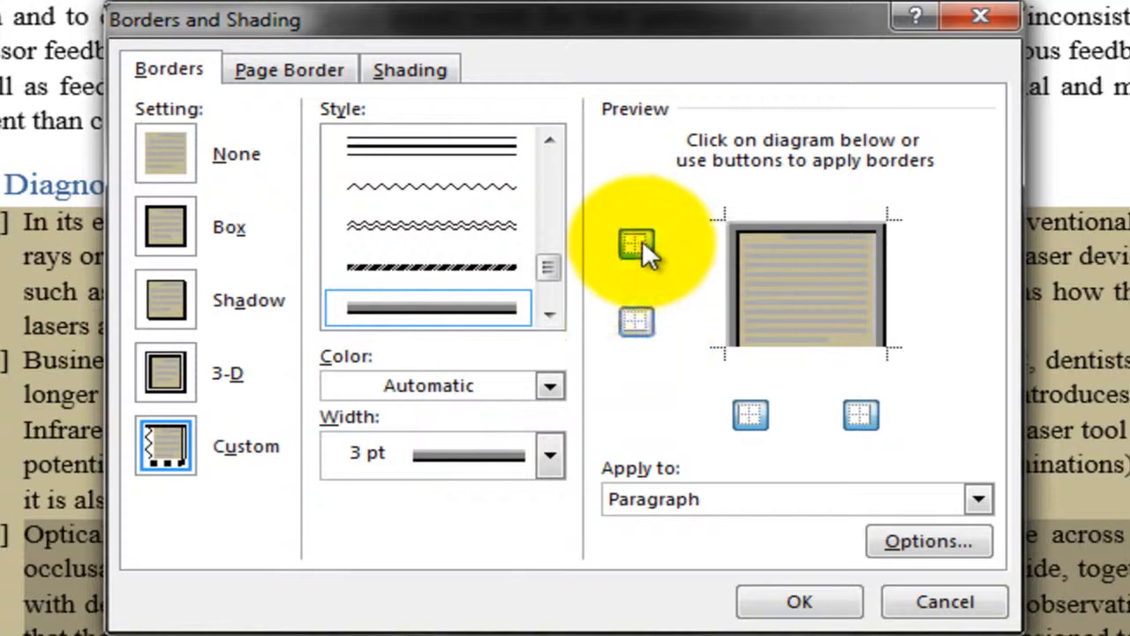
pyautogui.click(642, 239)
pyautogui.click(642, 240)
pyautogui.click(643, 317)
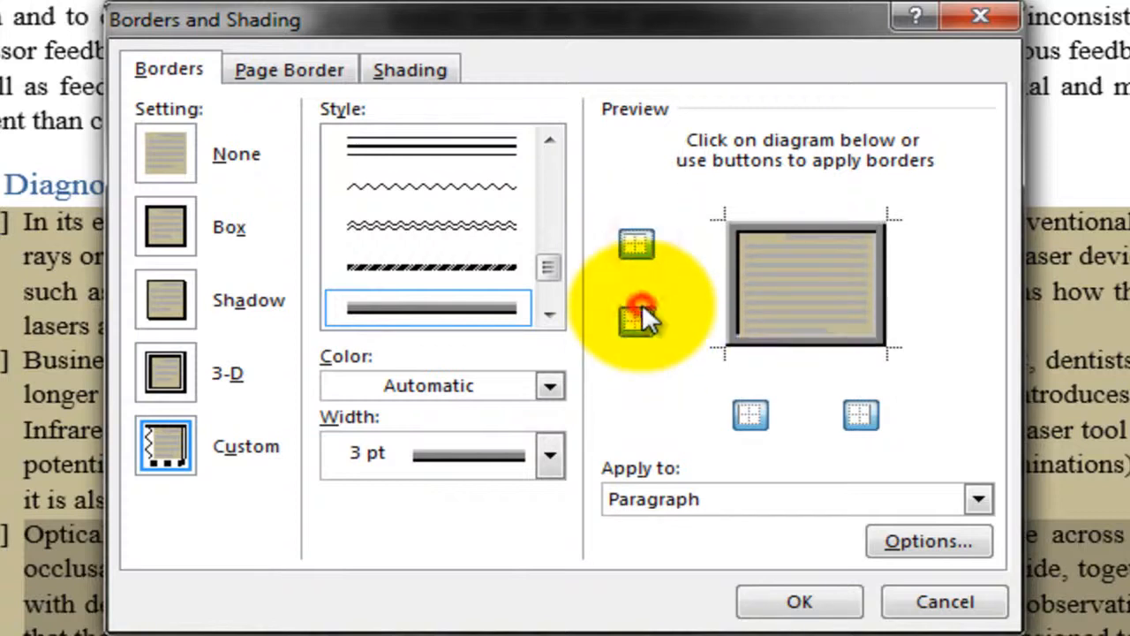
pyautogui.click(751, 415)
pyautogui.click(764, 417)
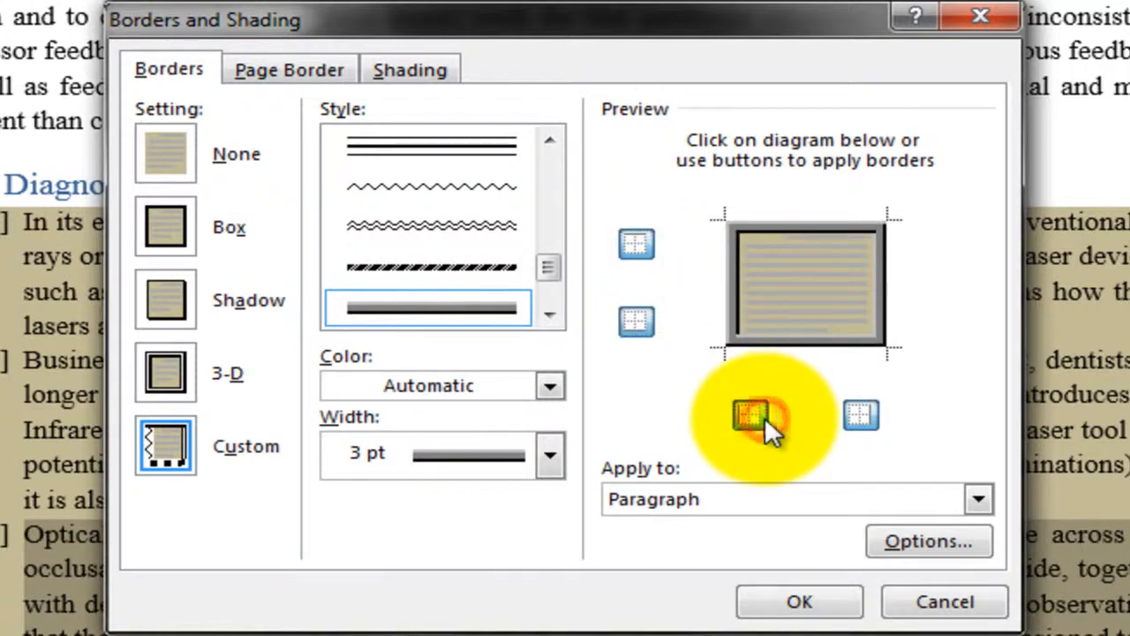
pyautogui.click(855, 411)
pyautogui.click(856, 412)
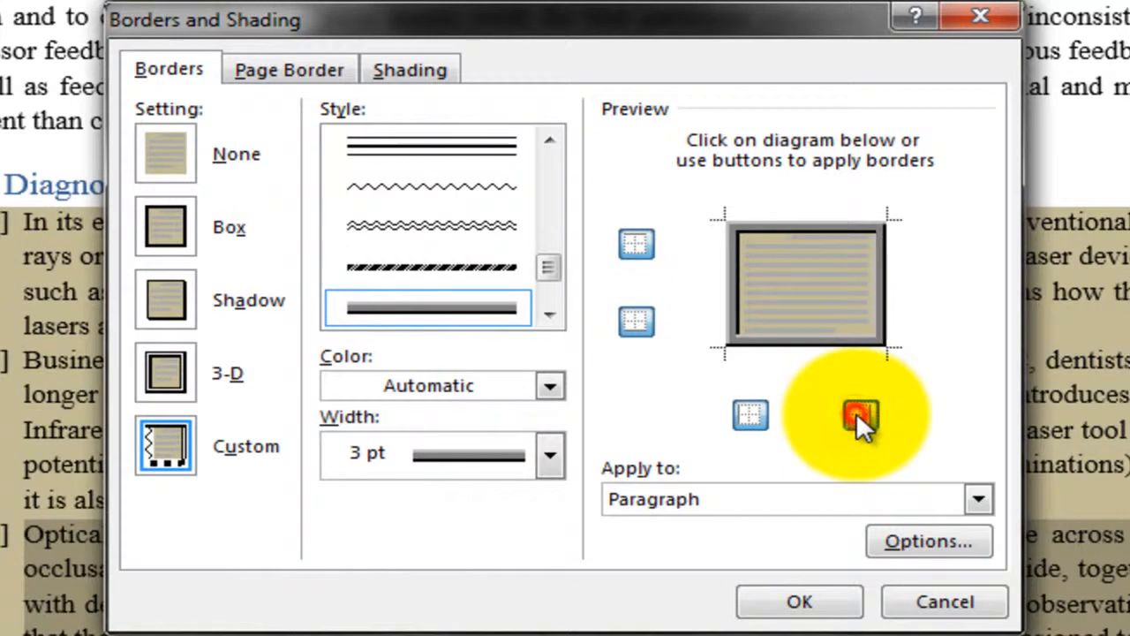
# Compare applying the border to Text and to Paragraph, and confirm a Box border for the whole third paragraph.
pyautogui.click(778, 493)
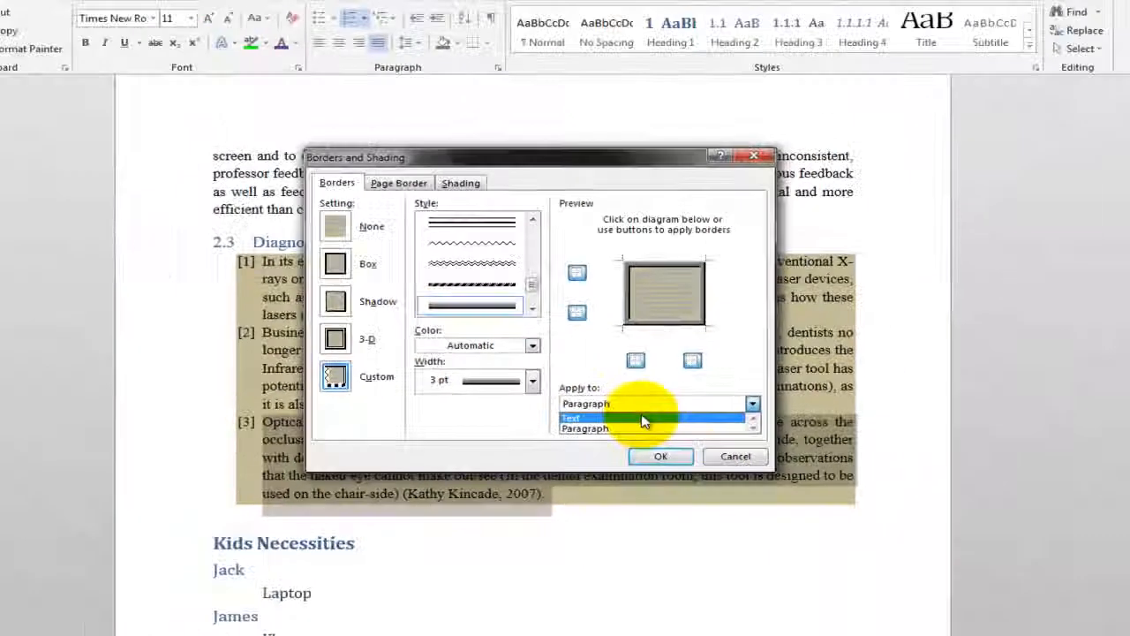
pyautogui.click(766, 526)
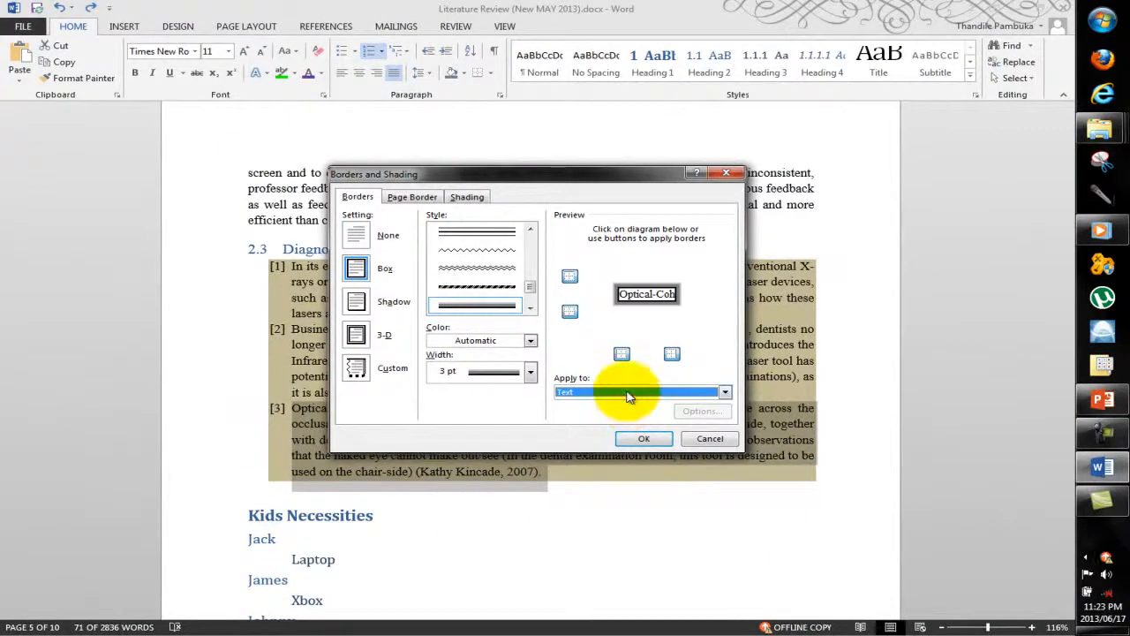
pyautogui.click(630, 392)
pyautogui.click(622, 413)
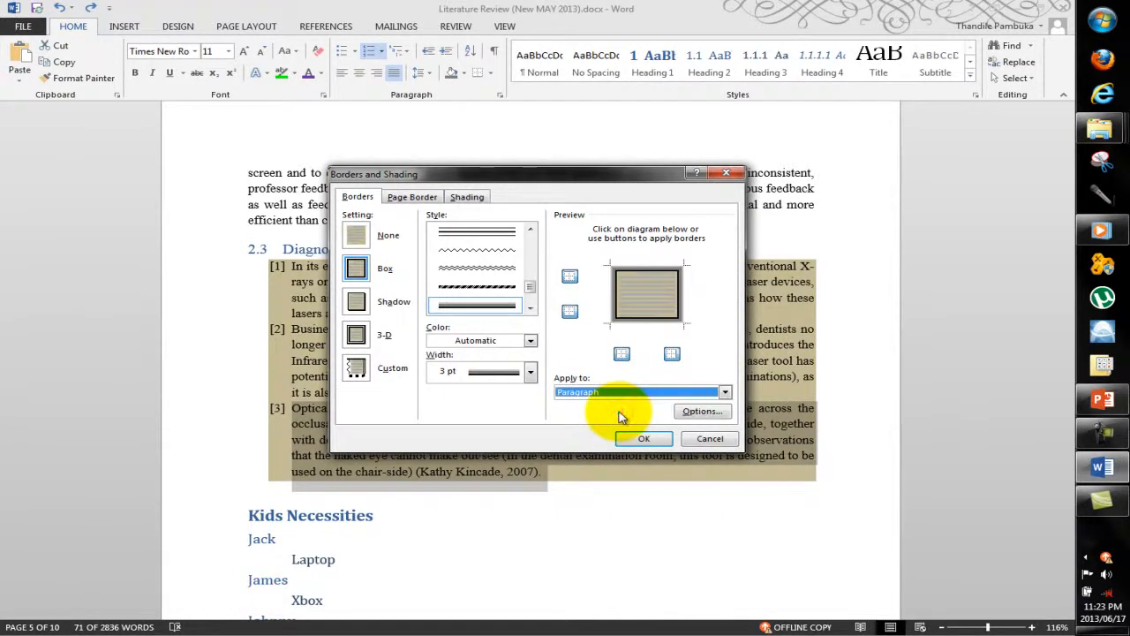
pyautogui.click(618, 393)
pyautogui.click(616, 409)
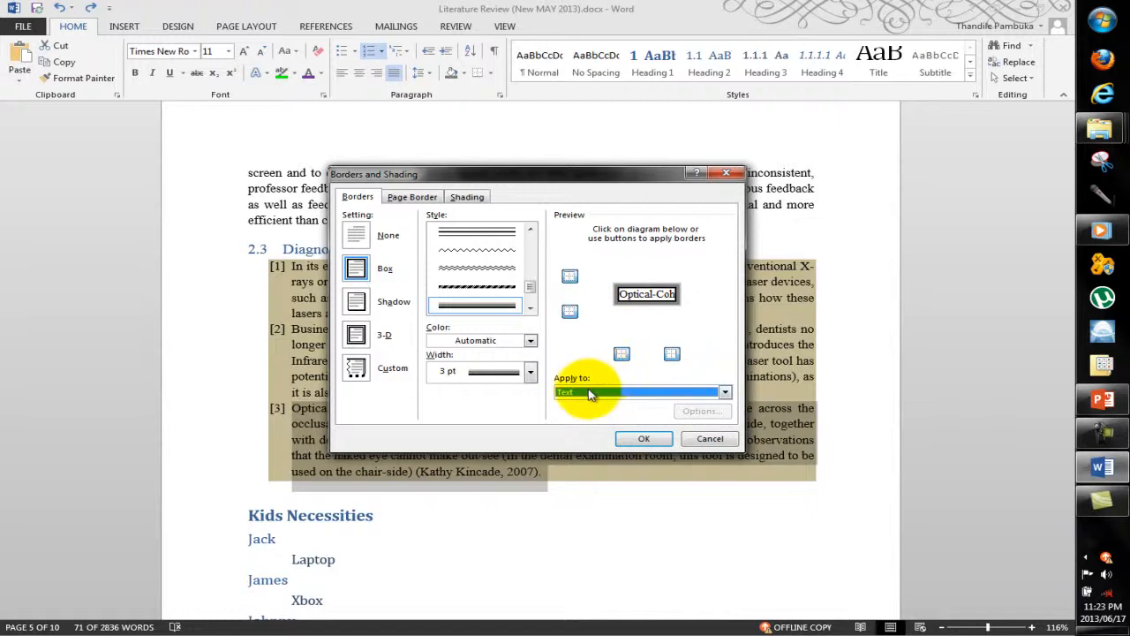
pyautogui.click(590, 394)
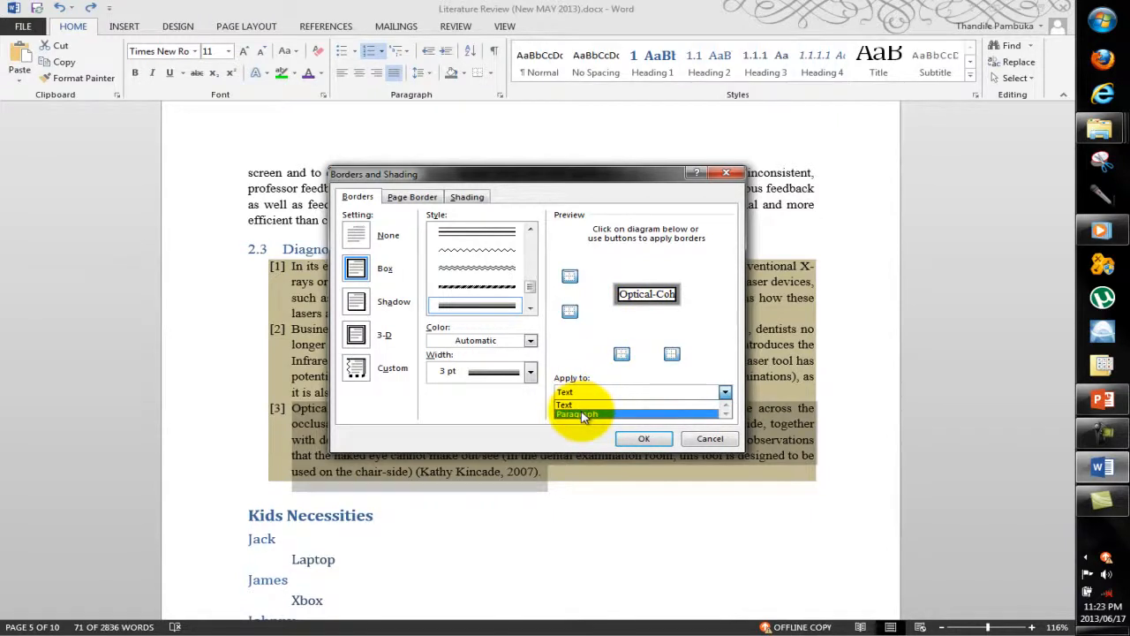
pyautogui.click(582, 415)
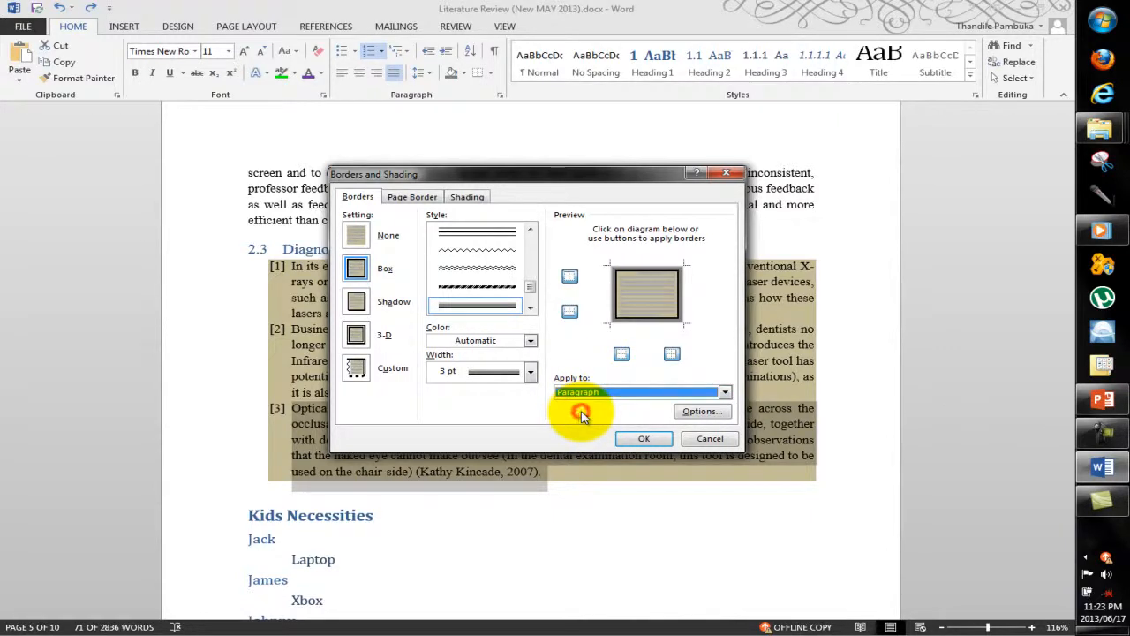
pyautogui.click(638, 439)
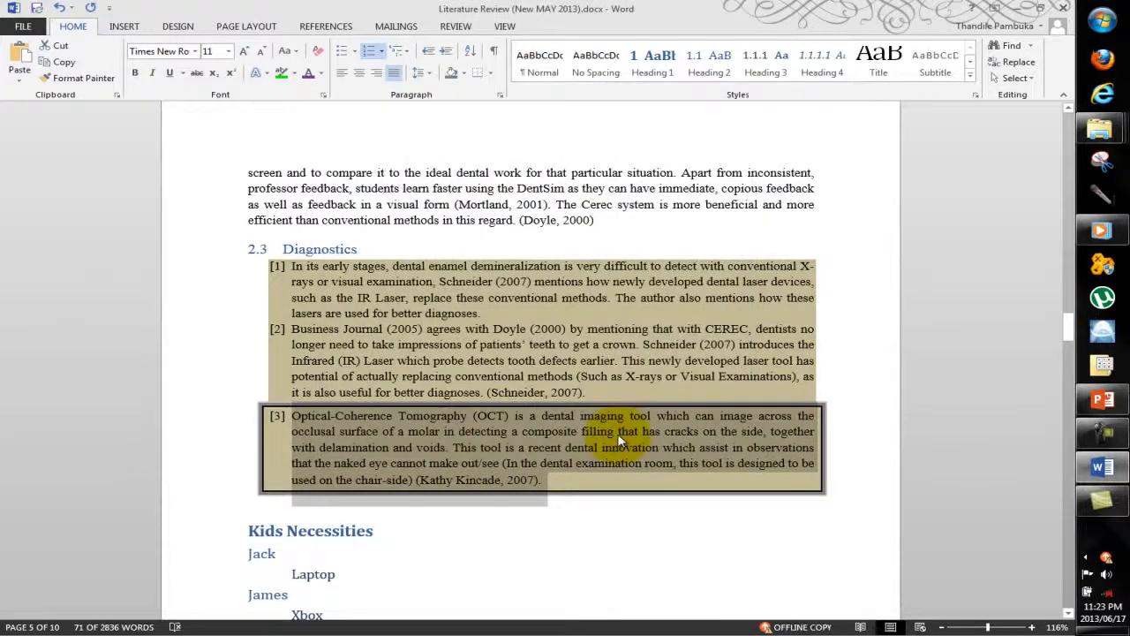
# Apply All Borders to the first two numbered paragraphs under Diagnostics.
pyautogui.click(641, 519)
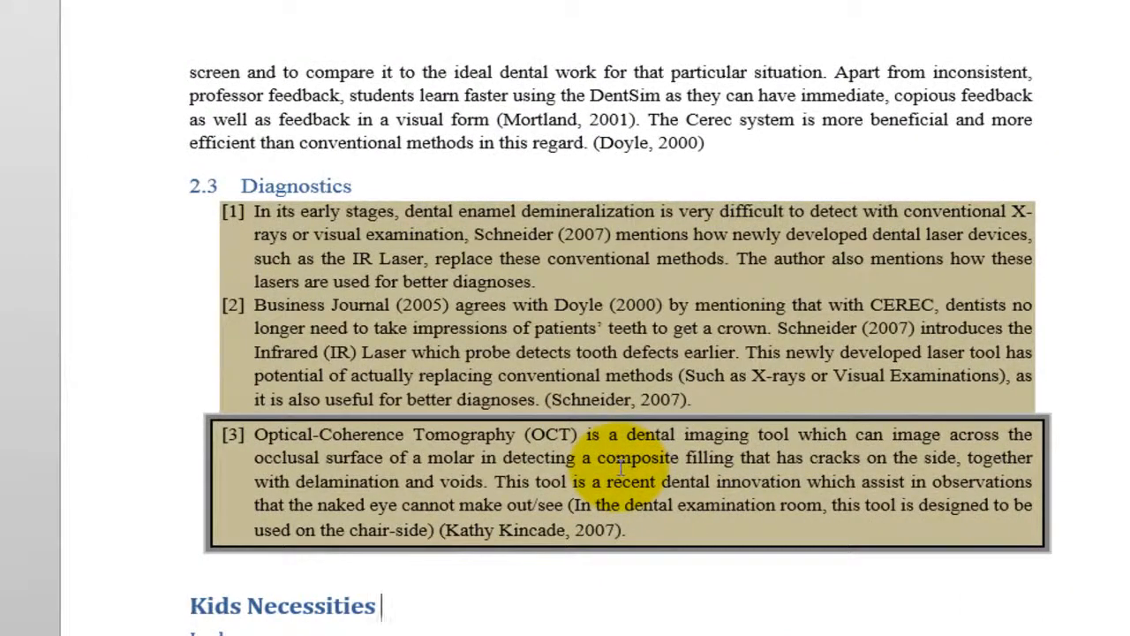
pyautogui.click(722, 406)
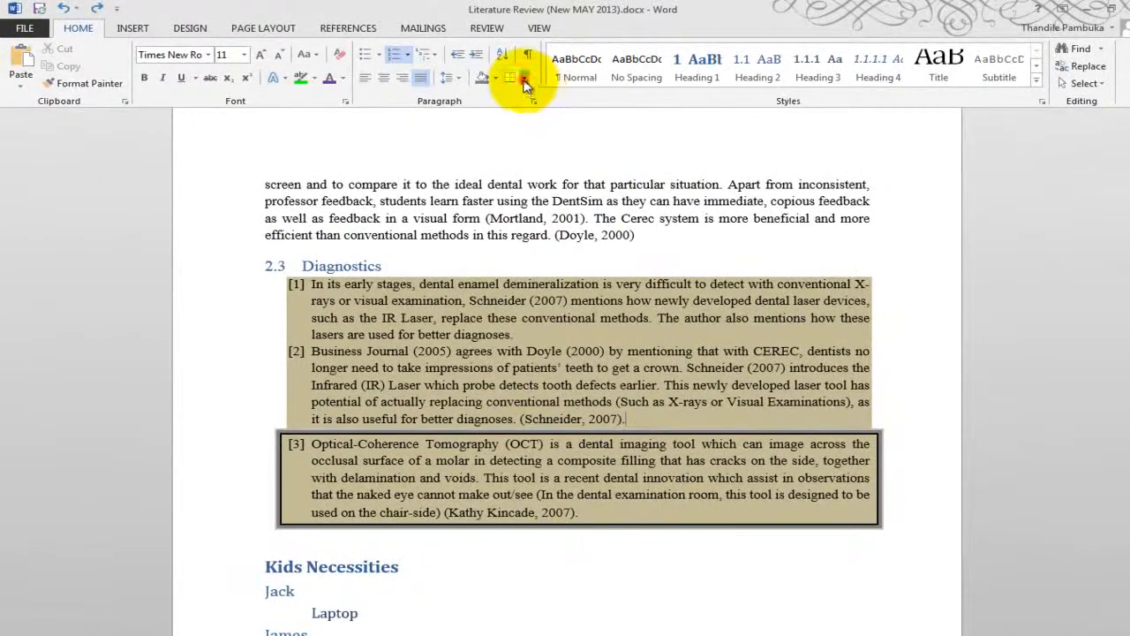
pyautogui.click(525, 79)
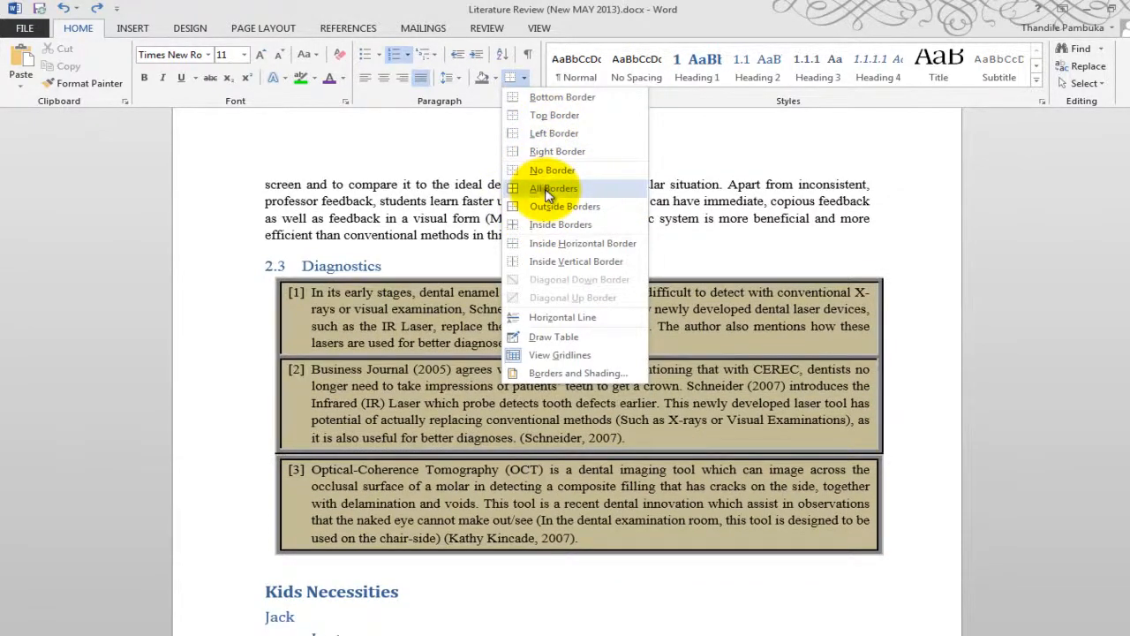
pyautogui.click(549, 189)
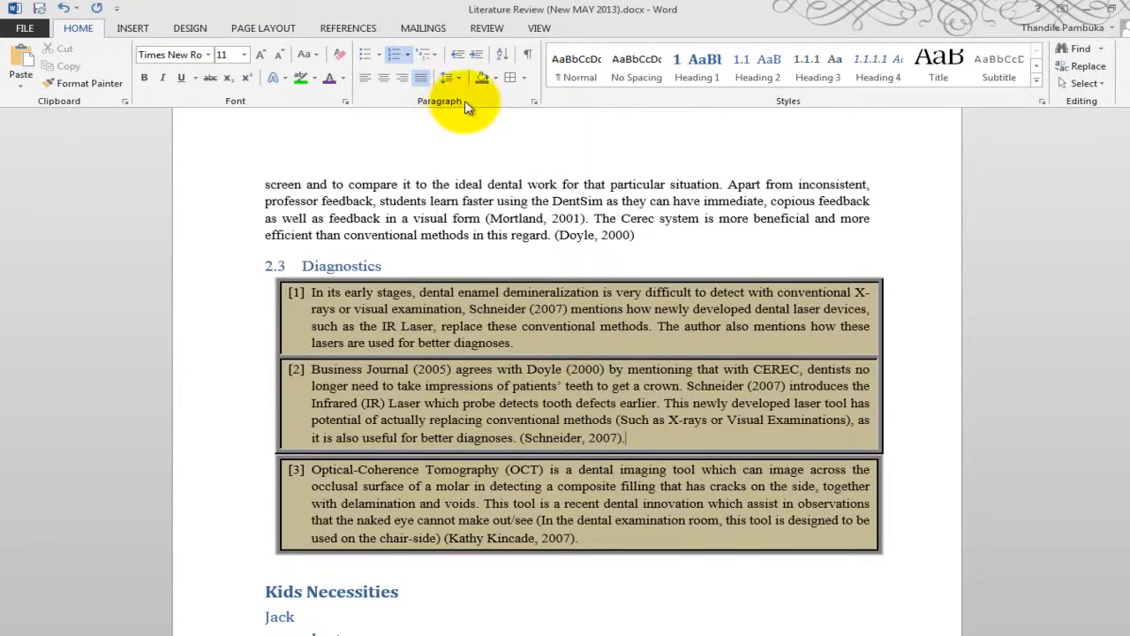
# Examine the second numbered paragraph's Indents and Spacing and Line and Page Breaks settings, closing them without changes.
pyautogui.click(534, 100)
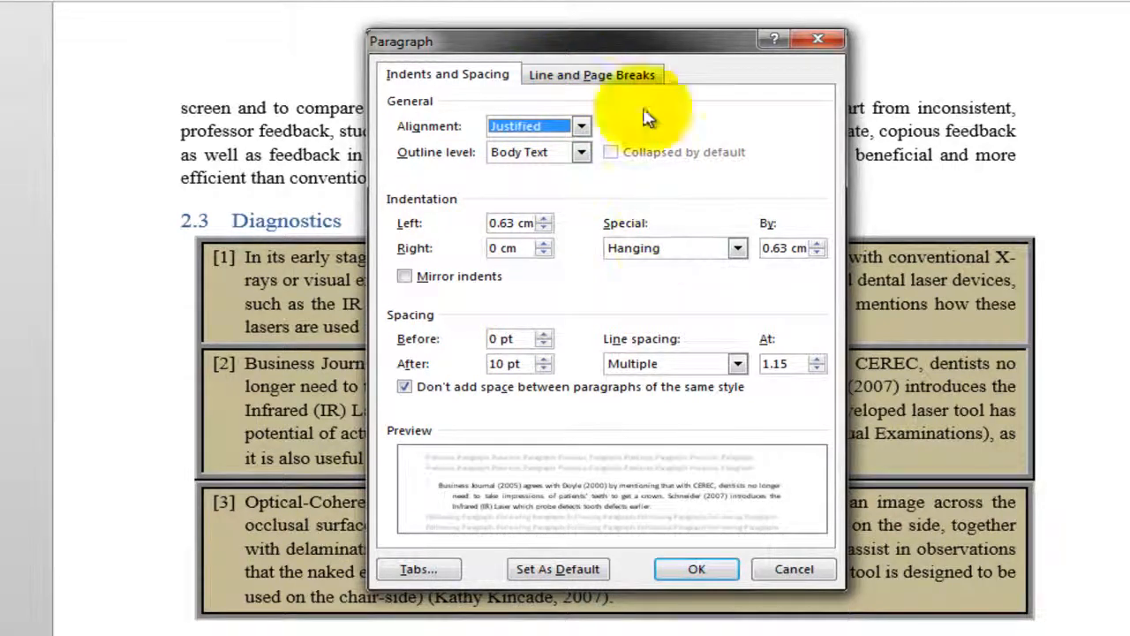
pyautogui.click(616, 76)
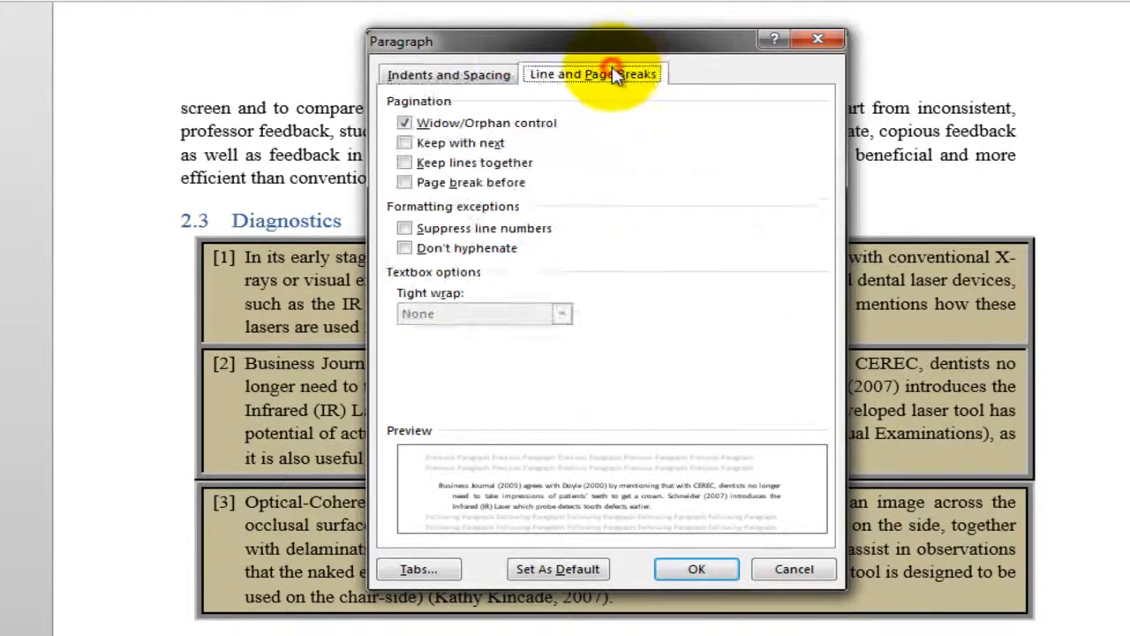
pyautogui.click(456, 84)
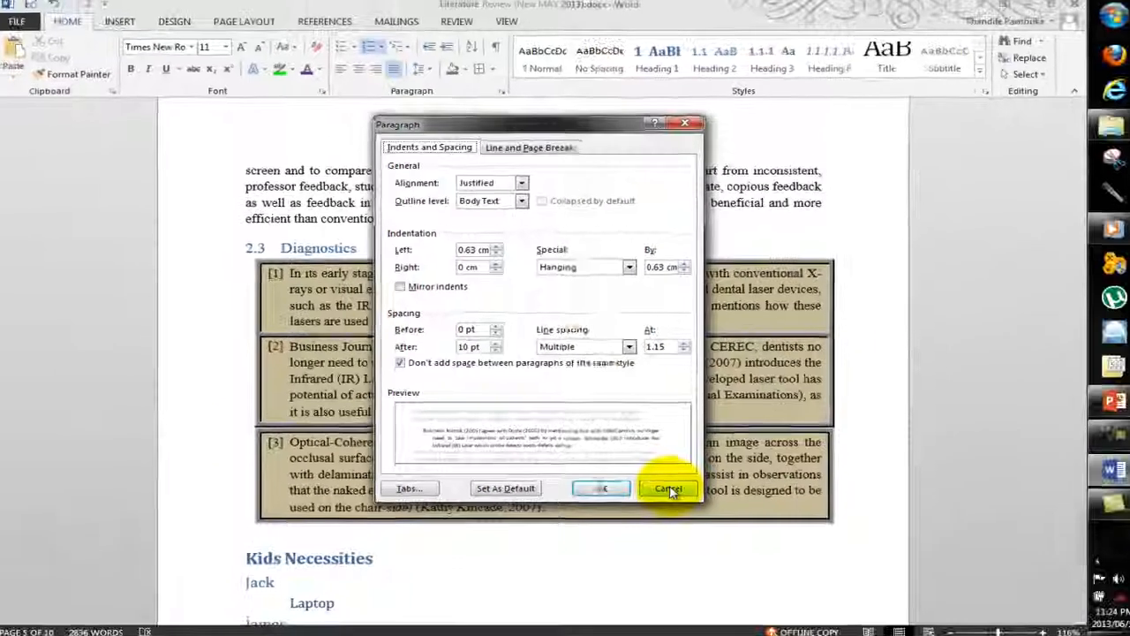
pyautogui.click(760, 565)
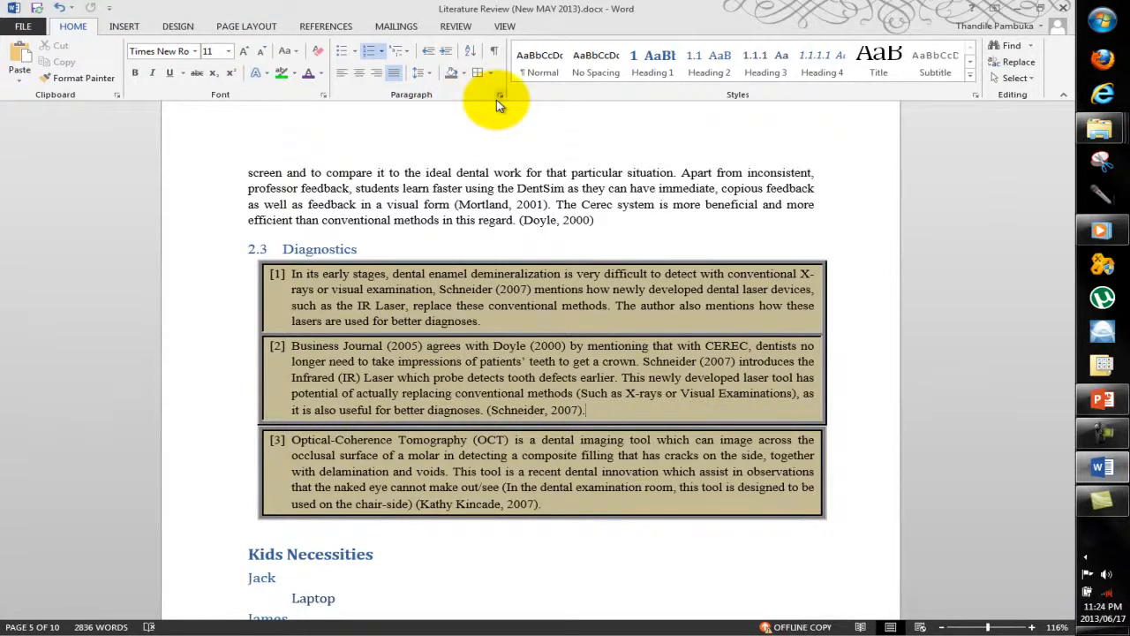
pyautogui.click(498, 96)
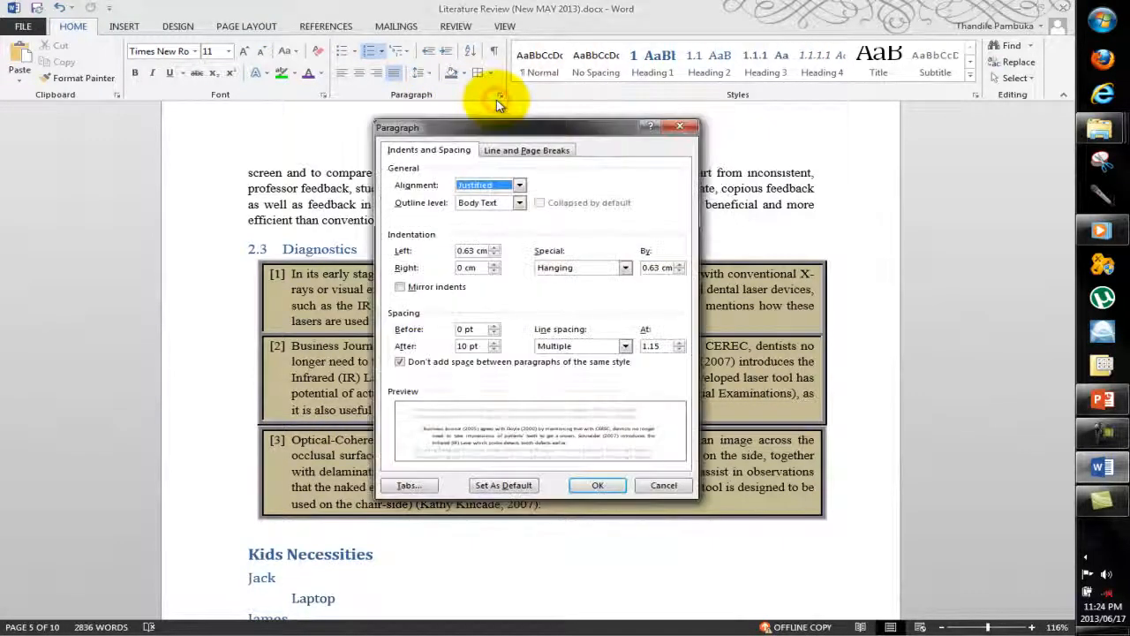
pyautogui.click(677, 129)
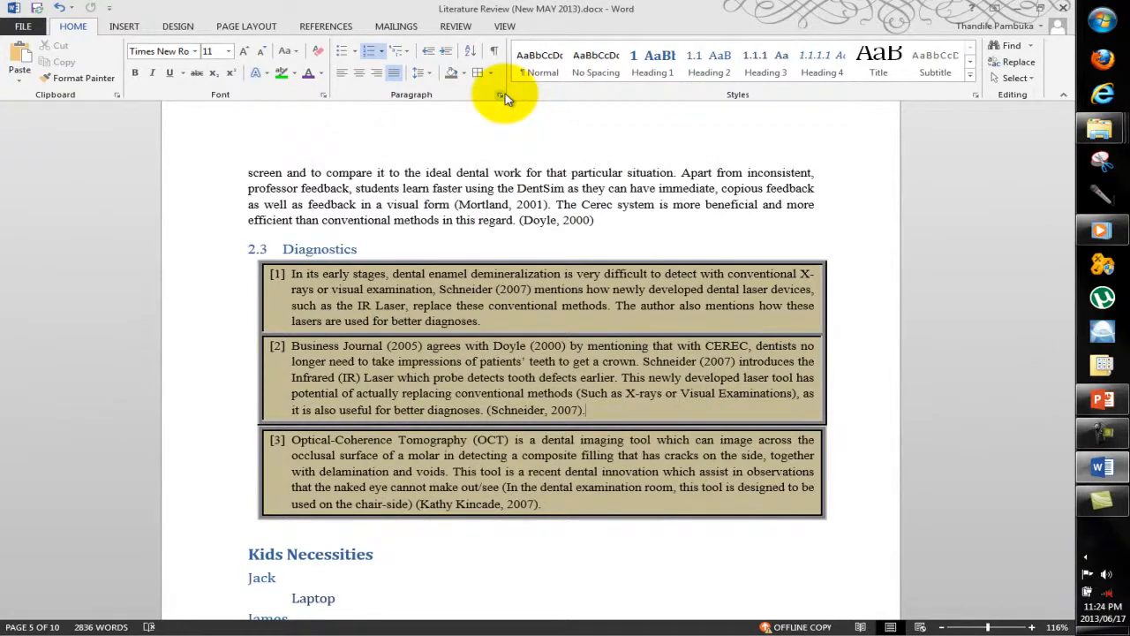